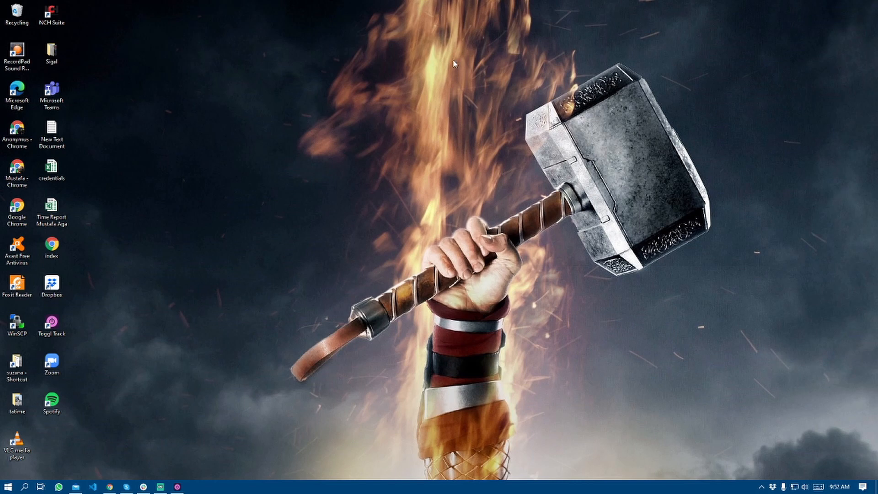
# Launch Google Chrome from the taskbar icon.
pyautogui.click(109, 487)
# Go to wordpress.org and open the Get WordPress download page.
pyautogui.click(276, 23)
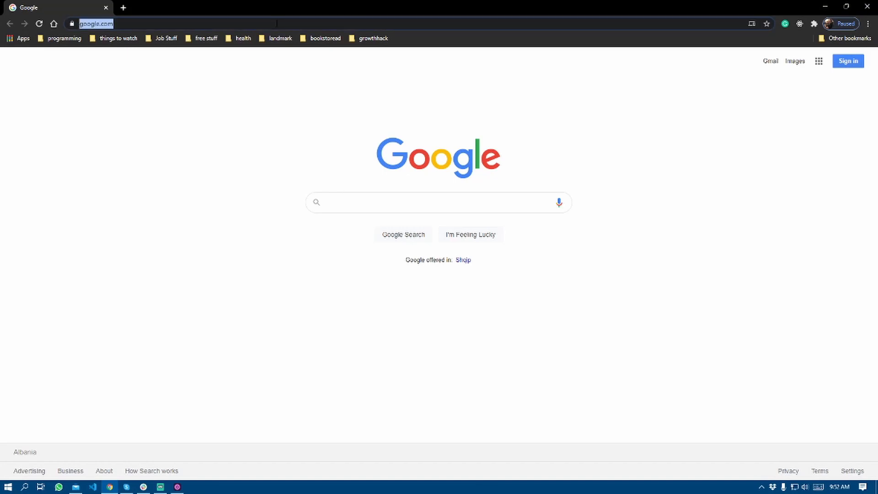
pyautogui.write('wordpres.org')
pyautogui.press('Return')
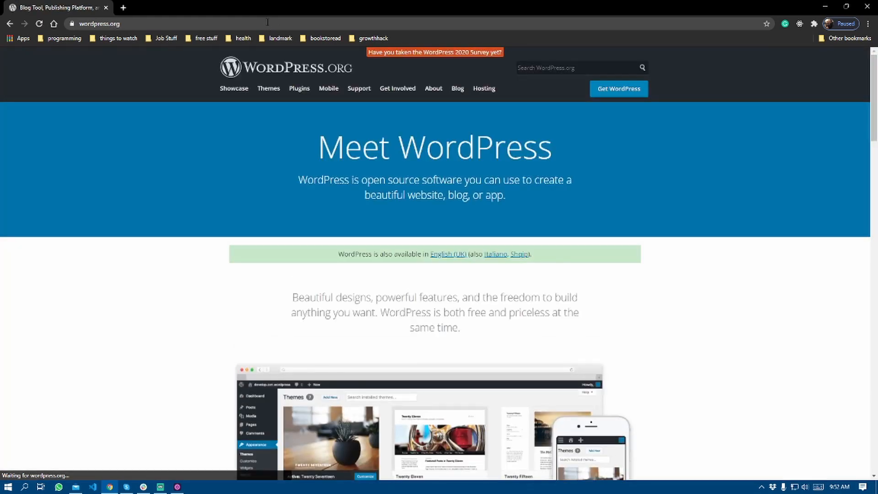
pyautogui.click(620, 92)
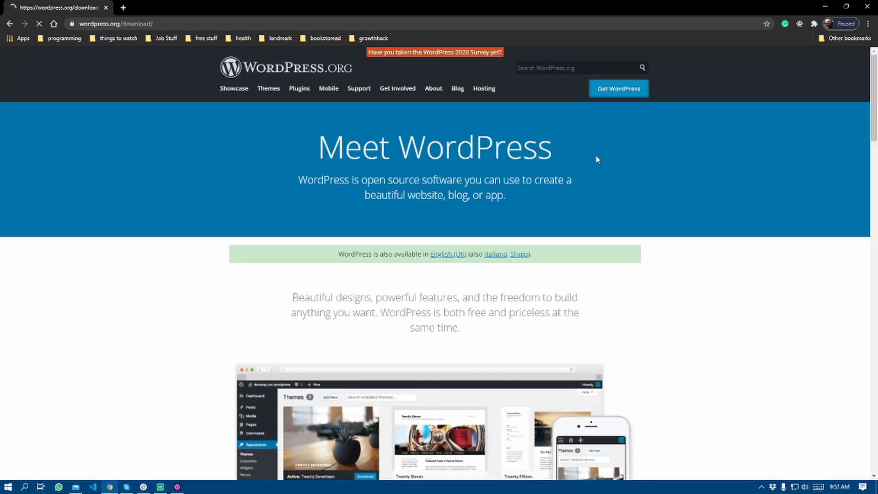
# Save the WordPress 5.6 zip into the downloads folder, then open a new tab.
pyautogui.click(503, 325)
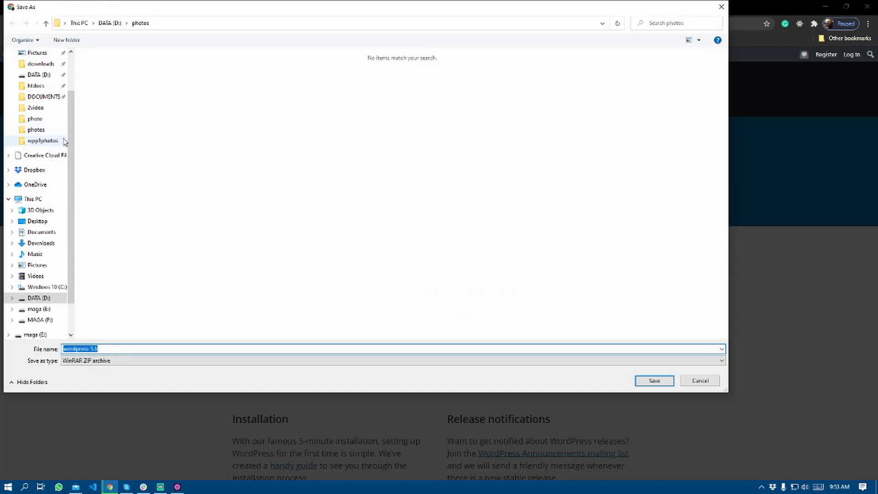
pyautogui.scroll(2, 50, 135)
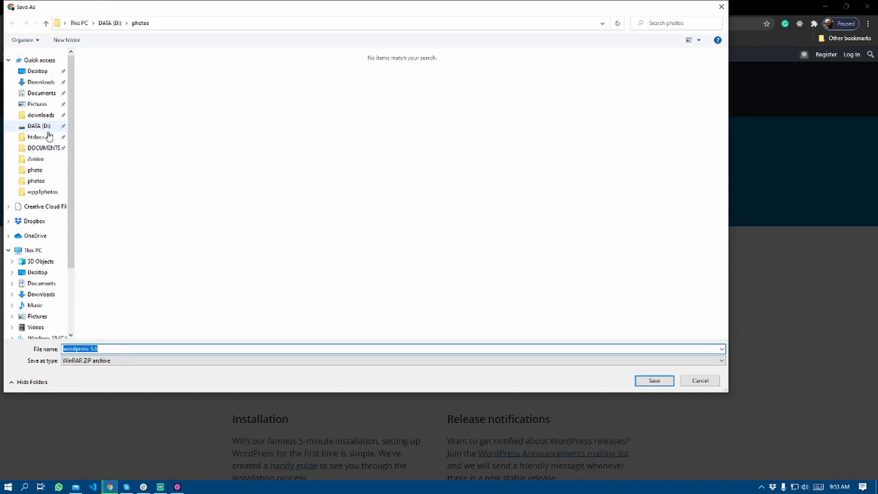
pyautogui.click(43, 116)
pyautogui.click(654, 382)
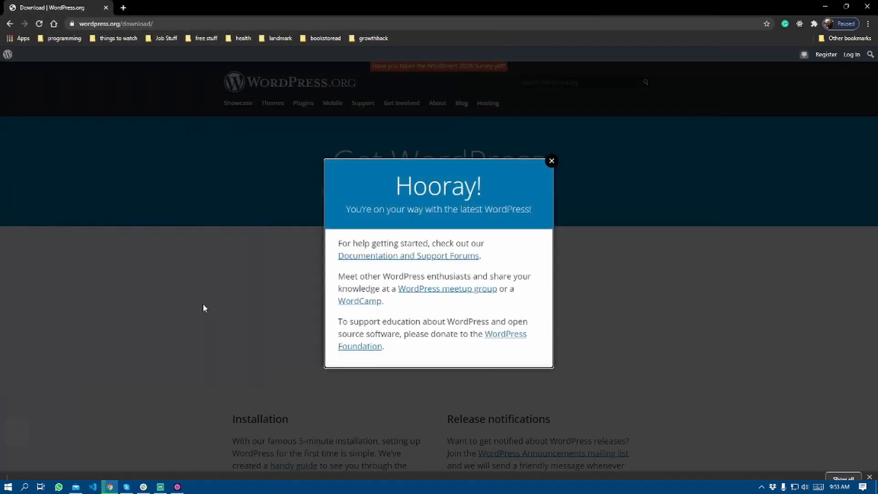
pyautogui.hotkey('ctrl', 't')
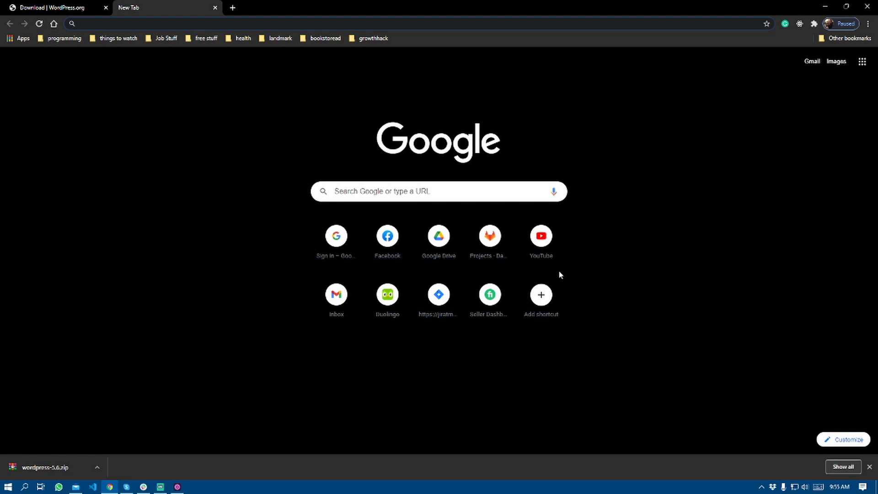
# Search 'xampp download' and save the XAMPP 8.0.0 Windows installer to downloads.
pyautogui.write('xam')
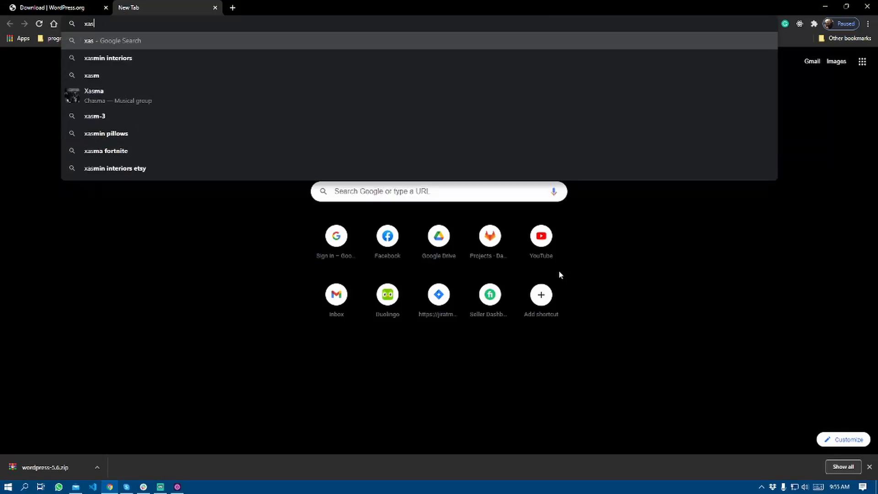
pyautogui.write('pp')
pyautogui.press('Down')
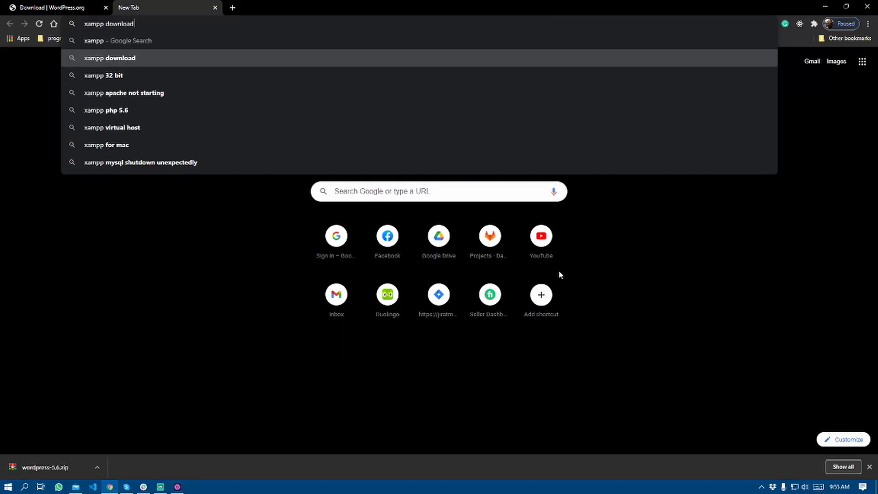
pyautogui.press('Return')
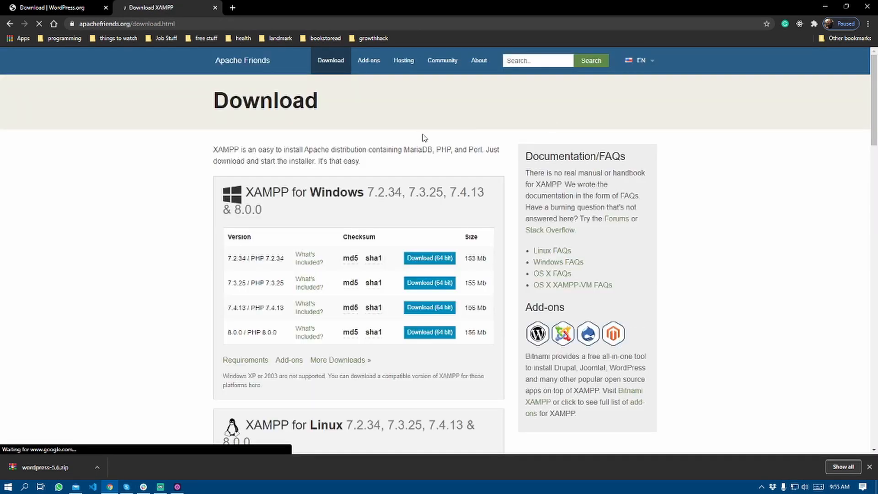
pyautogui.click(429, 333)
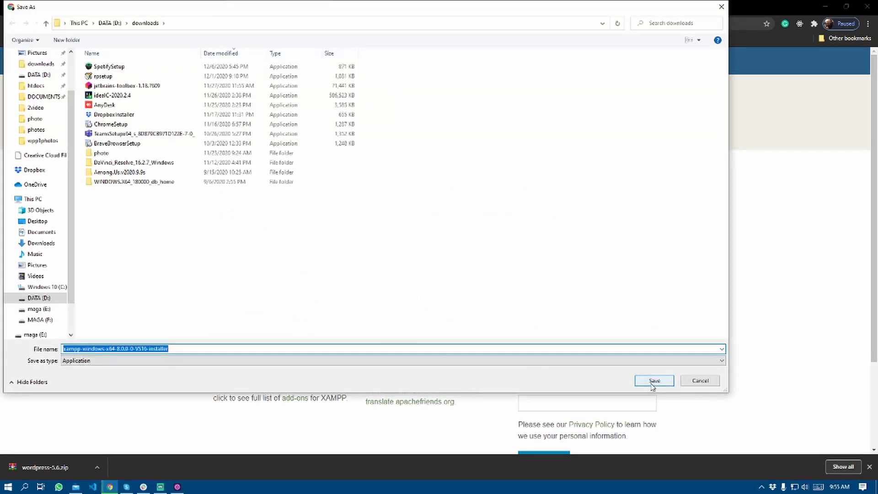
pyautogui.click(652, 383)
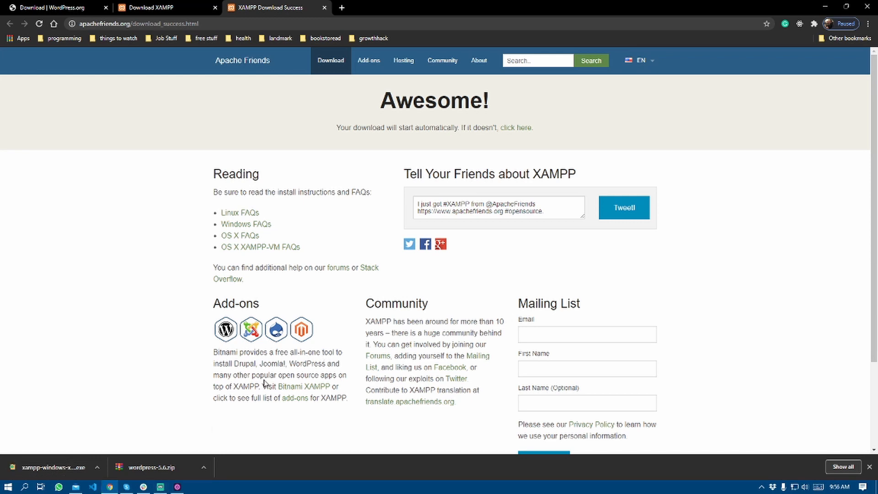
# Run the XAMPP installer, accept the antivirus and UAC warnings, and keep all components.
pyautogui.click(58, 466)
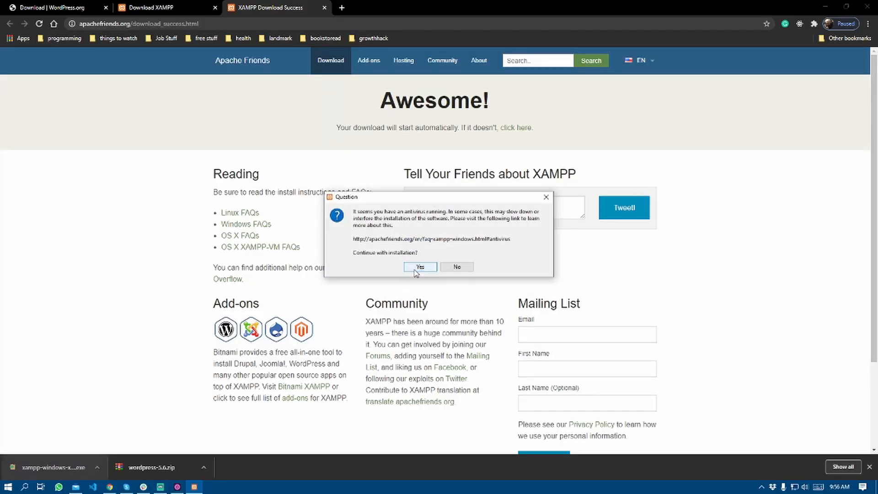
pyautogui.click(420, 267)
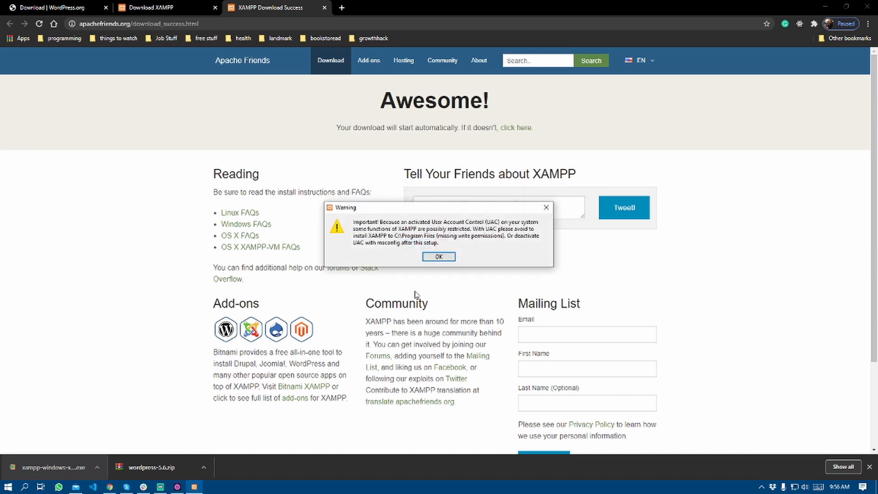
pyautogui.click(441, 257)
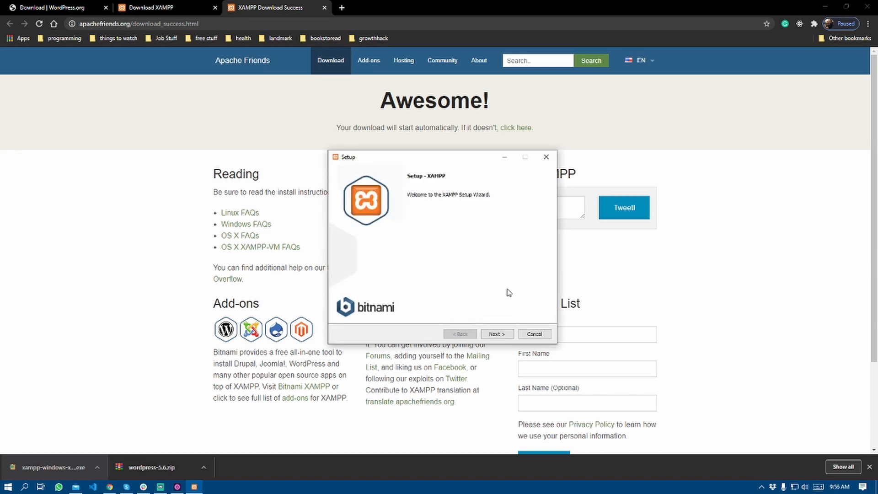
pyautogui.click(505, 337)
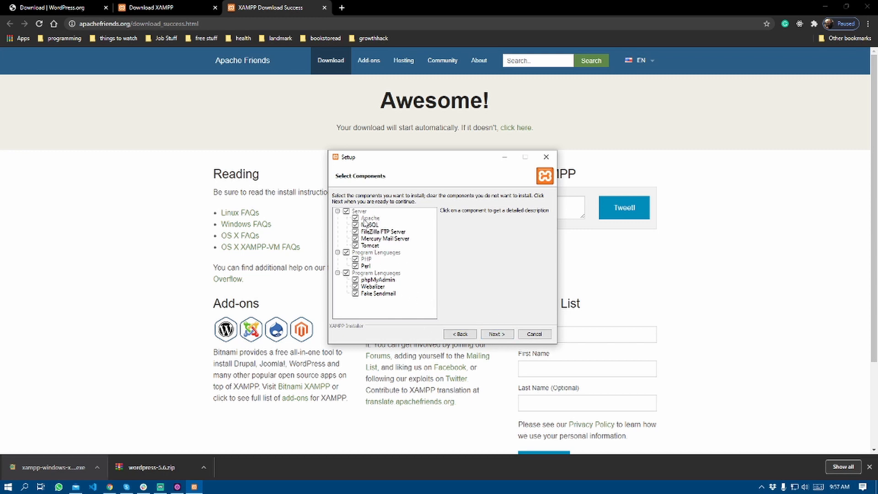
pyautogui.click(497, 334)
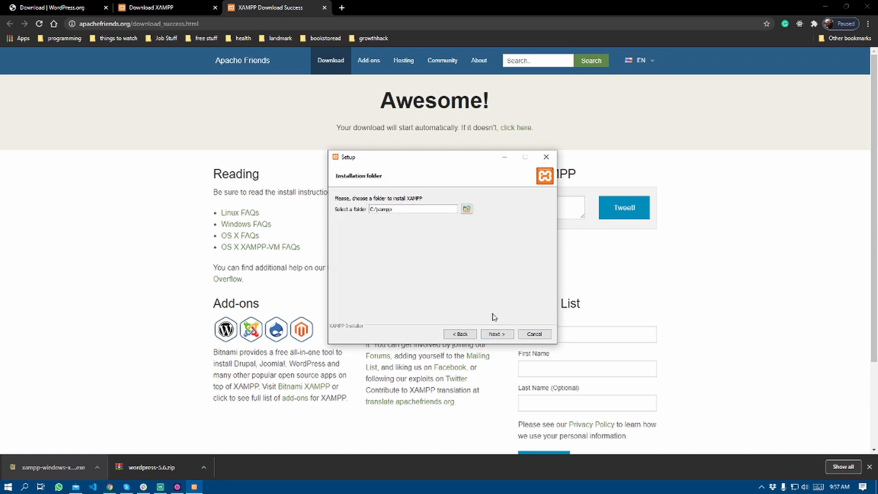
# Change the XAMPP install location from C:\xampp to drive E:.
pyautogui.doubleClick(405, 209)
pyautogui.click(406, 209)
pyautogui.click(466, 210)
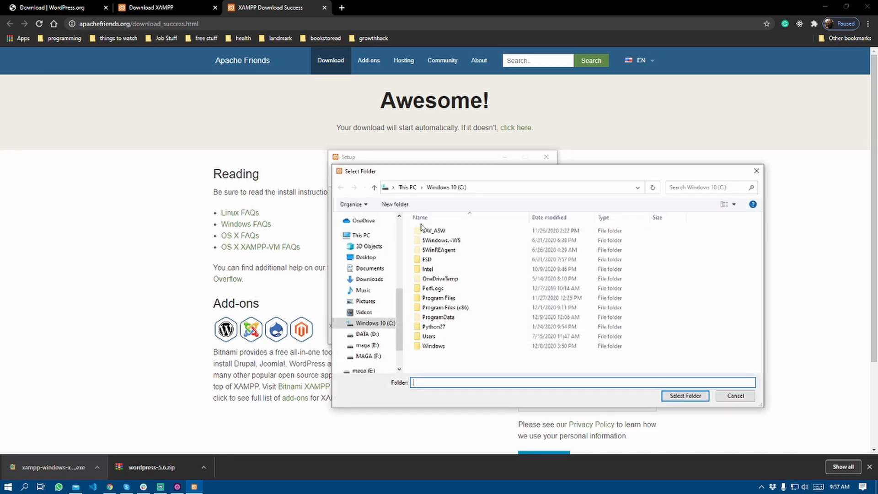
pyautogui.click(381, 345)
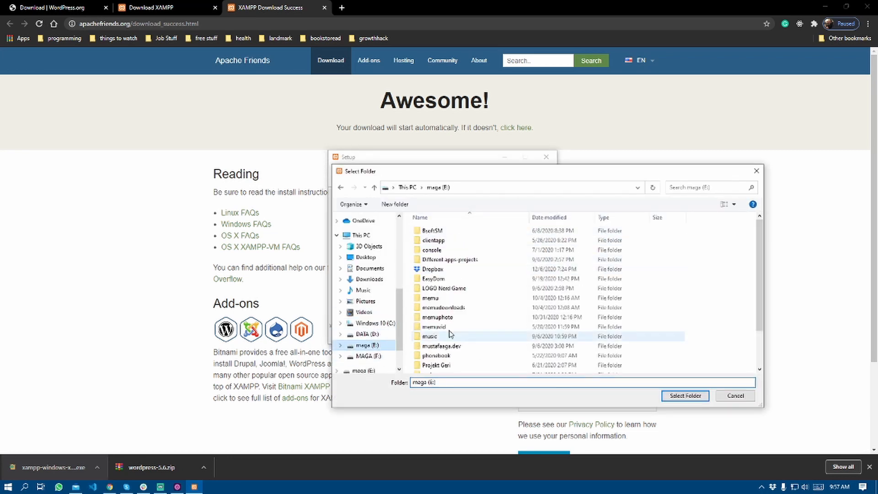
pyautogui.click(489, 187)
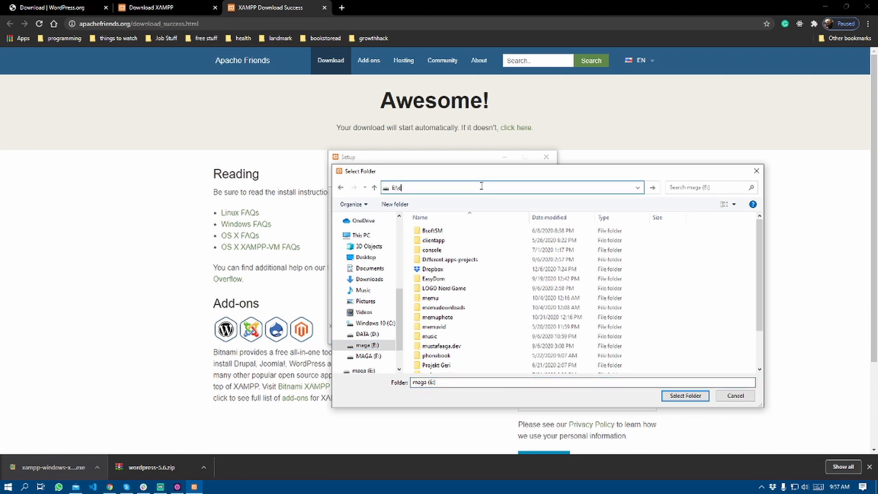
pyautogui.write('c')
pyautogui.press('BackSpace')
pyautogui.write('xasm')
pyautogui.press('Return')
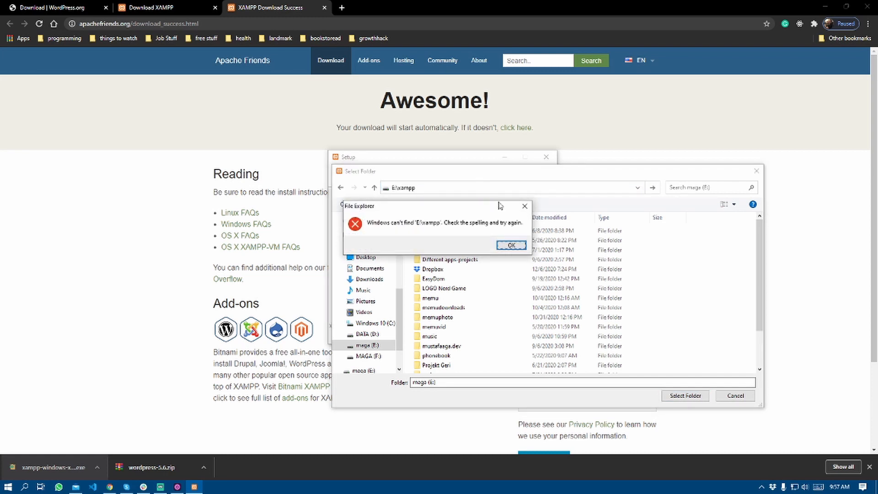
pyautogui.click(517, 247)
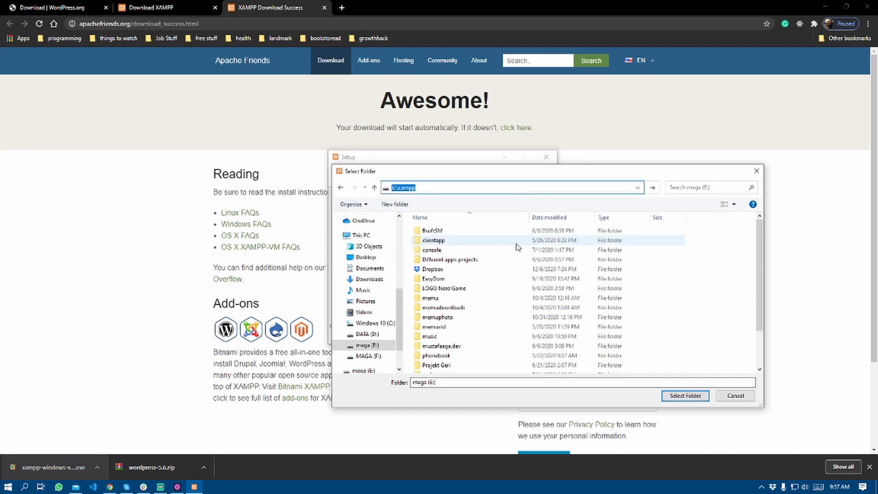
pyautogui.click(681, 396)
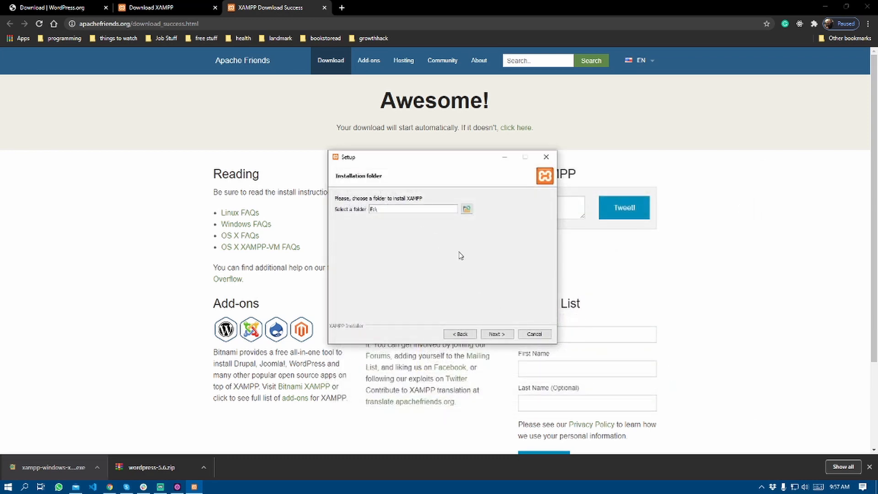
# Create a new folder named xamp on E: and select it as the install folder.
pyautogui.click(466, 209)
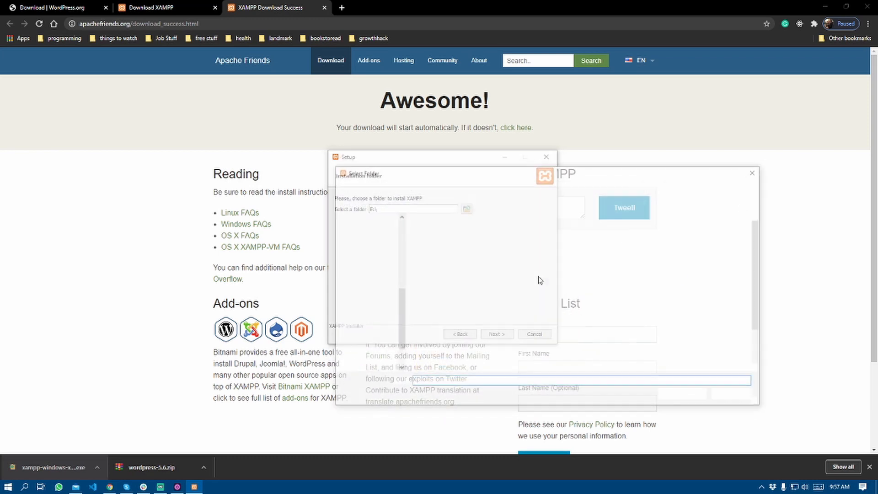
pyautogui.hotkey('ctrl', 'shift', 'n')
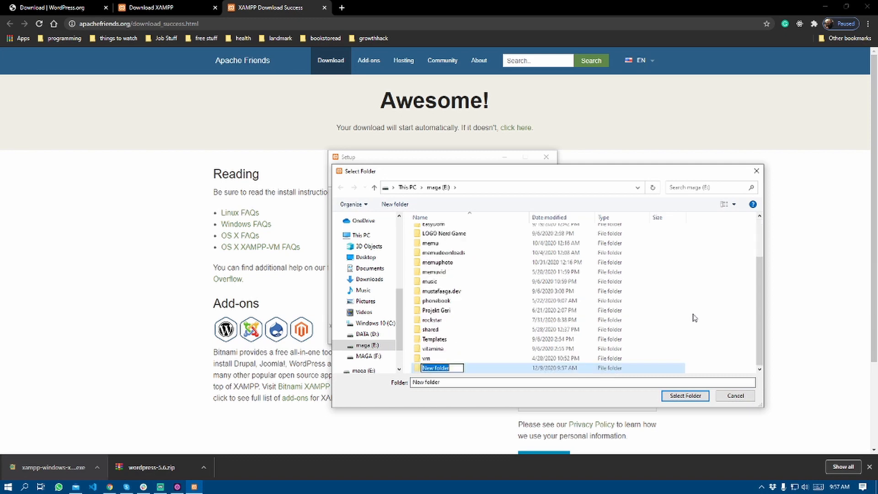
pyautogui.write('xamp')
pyautogui.press('Return')
pyautogui.click(685, 395)
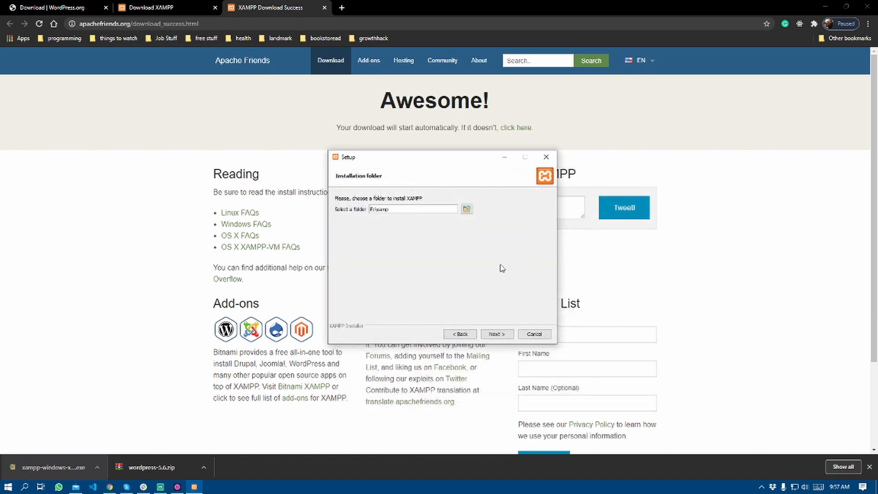
# Accept English, skip the Bitnami page, and start installing XAMPP.
pyautogui.click(496, 333)
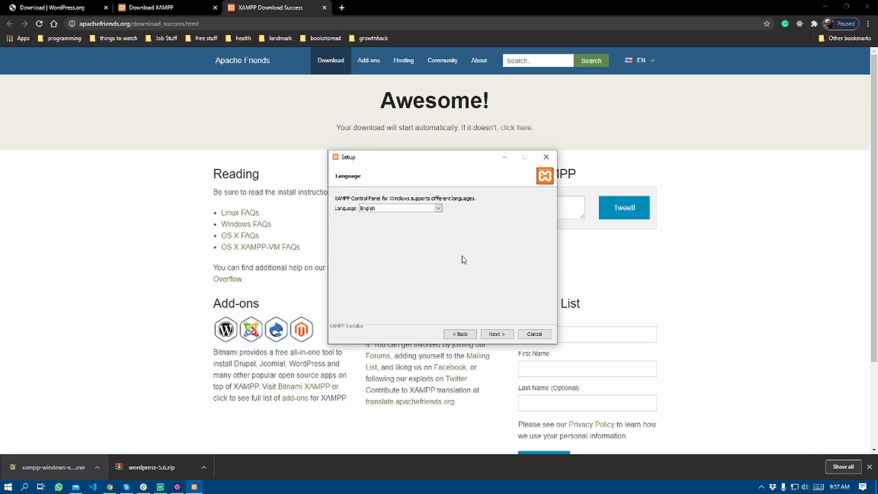
pyautogui.click(497, 334)
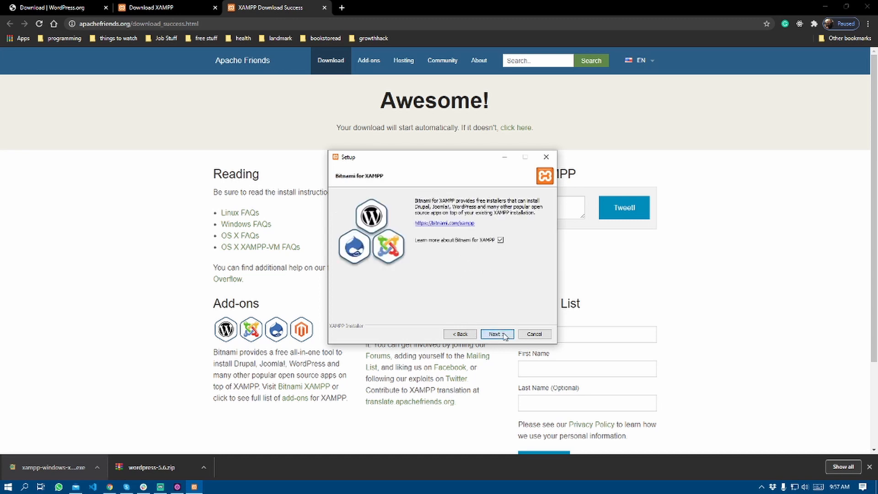
pyautogui.click(497, 333)
pyautogui.click(433, 7)
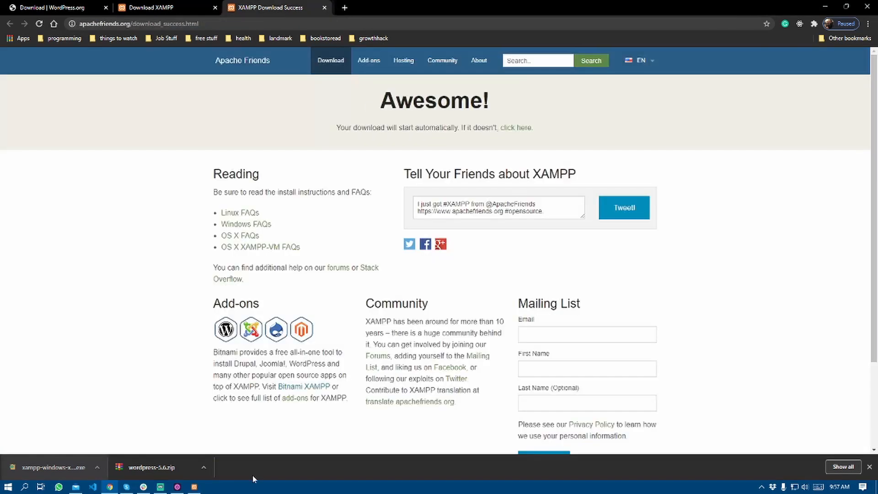
pyautogui.click(194, 486)
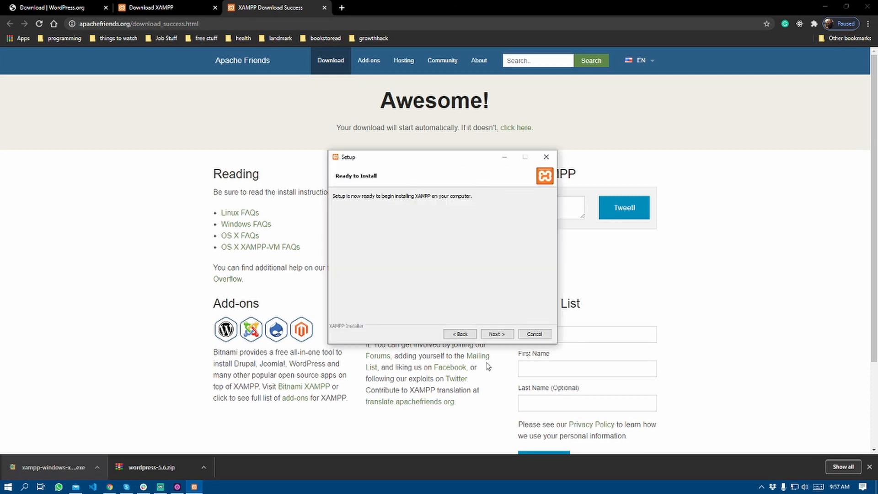
pyautogui.click(497, 334)
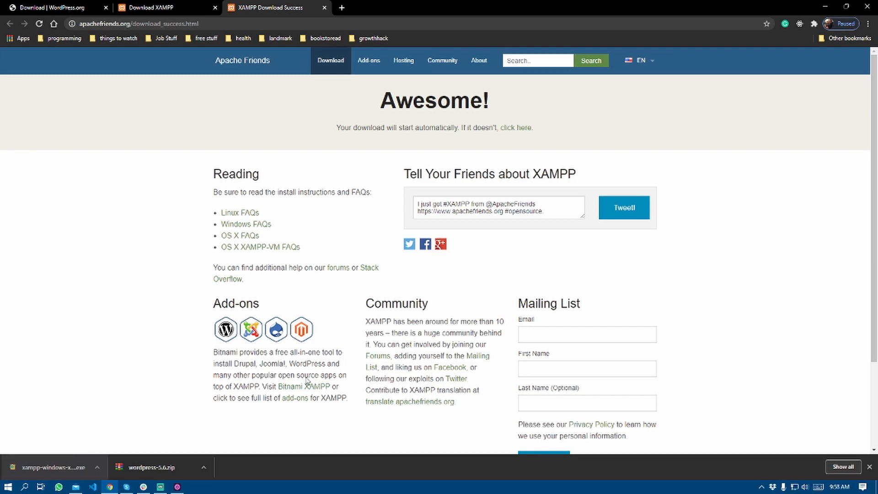
# Launch the XAMPP Control Panel by searching 'xam' in Windows.
pyautogui.click(24, 487)
pyautogui.write('x')
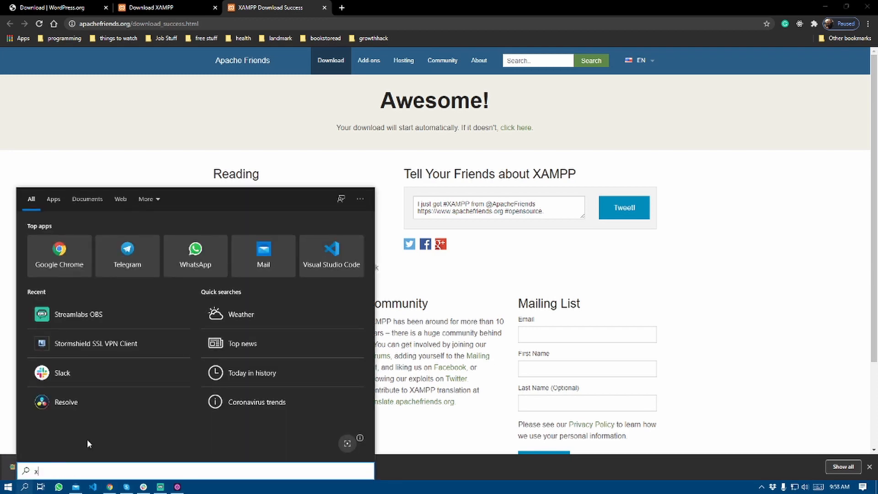
pyautogui.write('am')
pyautogui.press('Return')
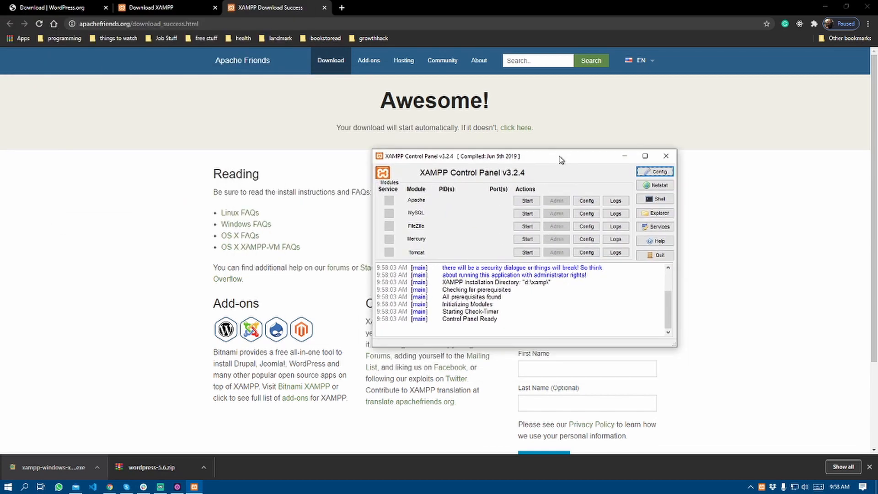
# Start Apache and MySQL, then open phpMyAdmin from the MySQL Admin button.
pyautogui.click(527, 200)
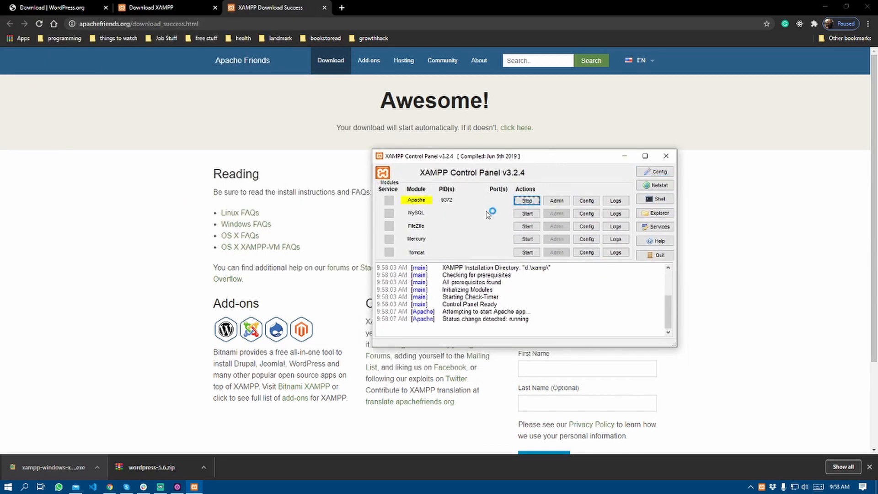
pyautogui.click(527, 214)
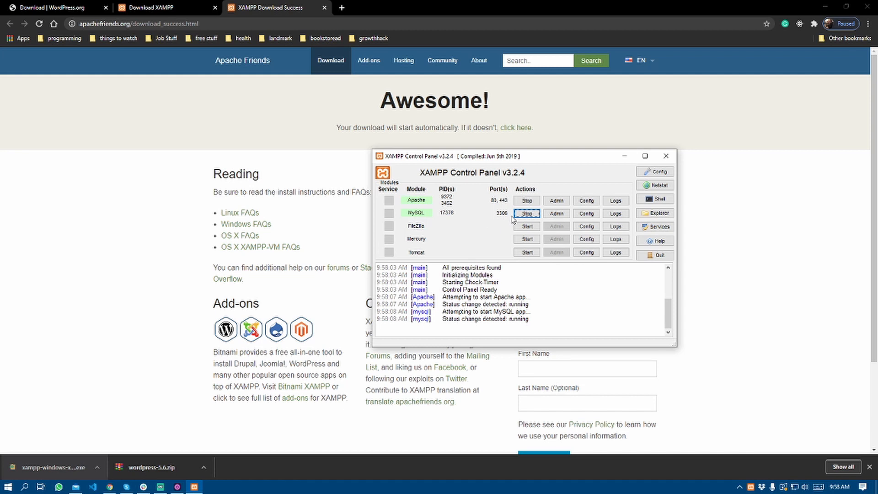
pyautogui.click(557, 214)
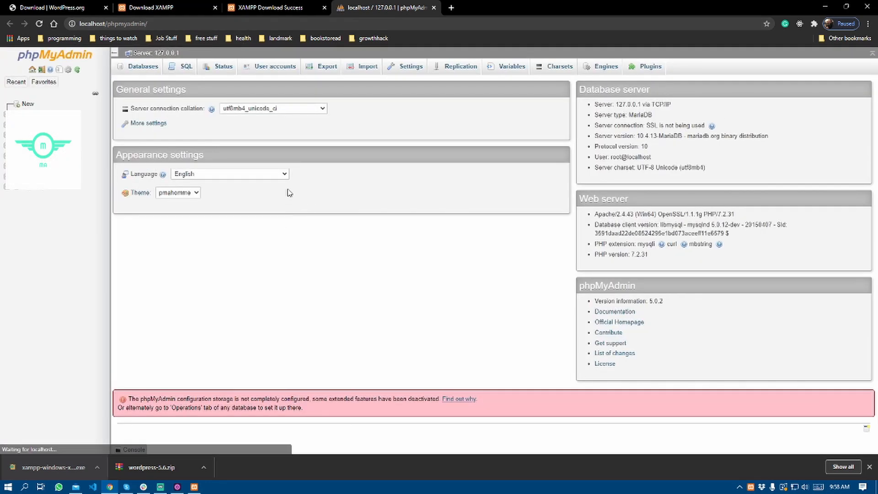
# Create an empty database named wordpress_test, then open File Explorer.
pyautogui.click(160, 23)
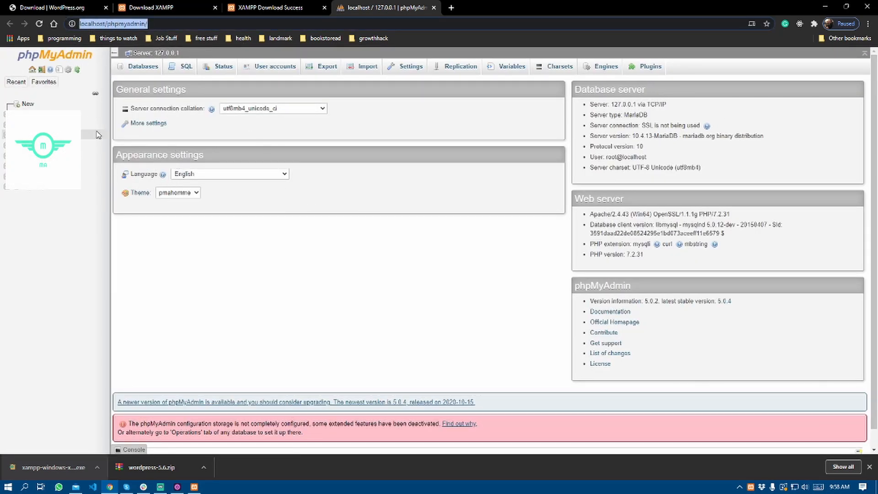
pyautogui.click(28, 105)
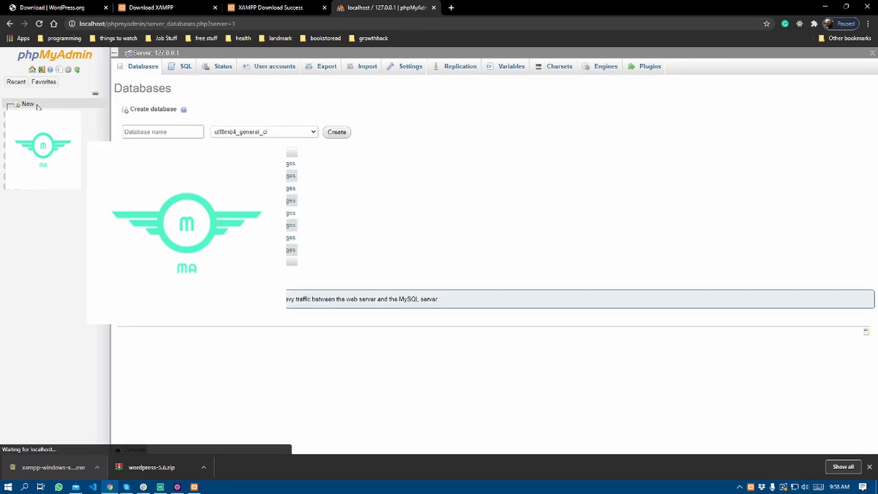
pyautogui.click(166, 135)
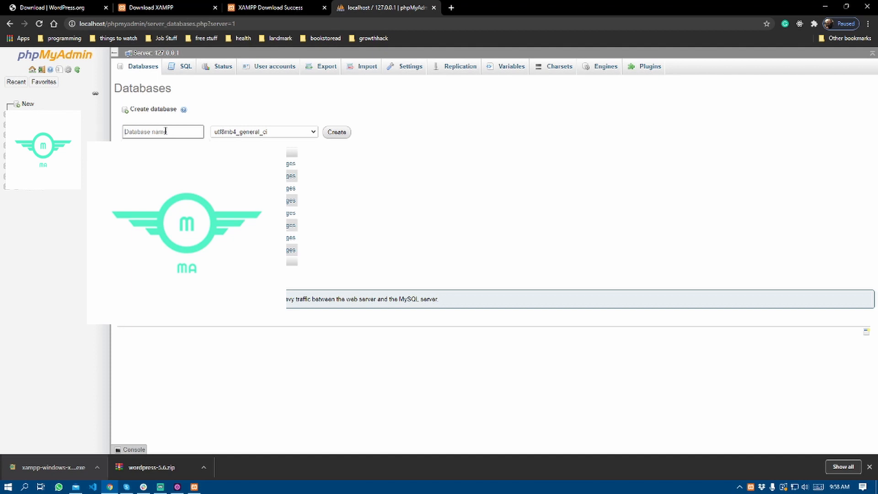
pyautogui.write('eo')
pyautogui.press('BackSpace')
pyautogui.press('BackSpace')
pyautogui.write('w')
pyautogui.write('ordpress_test')
pyautogui.click(336, 132)
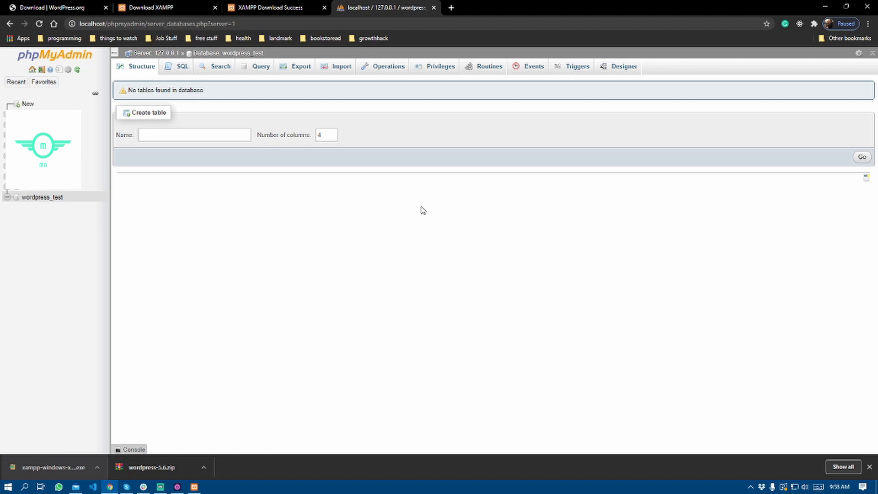
pyautogui.press('super+e')
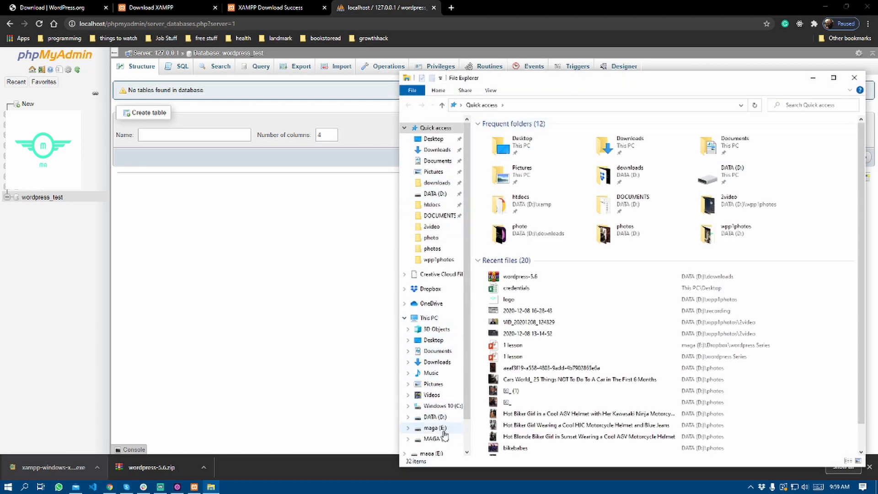
# Navigate File Explorer to the D:\xampp\htdocs folder.
pyautogui.click(437, 417)
pyautogui.press('x')
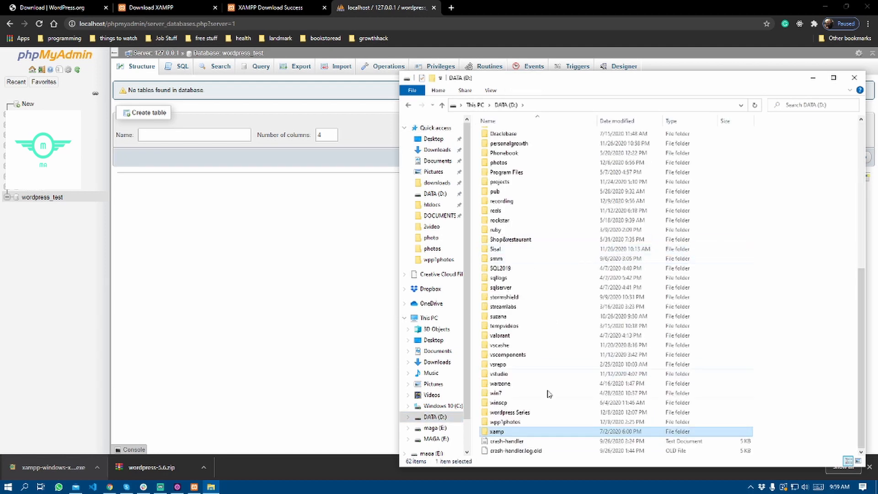
pyautogui.doubleClick(512, 431)
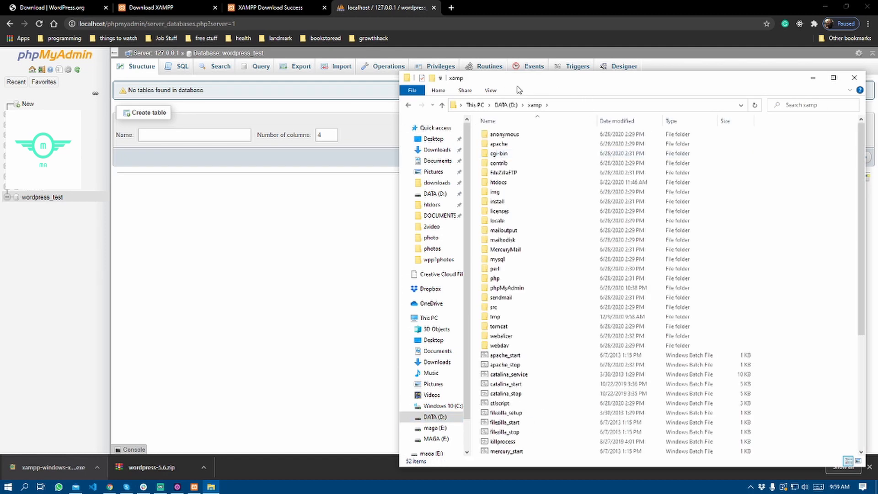
pyautogui.moveTo(519, 90); pyautogui.dragTo(466, 86)
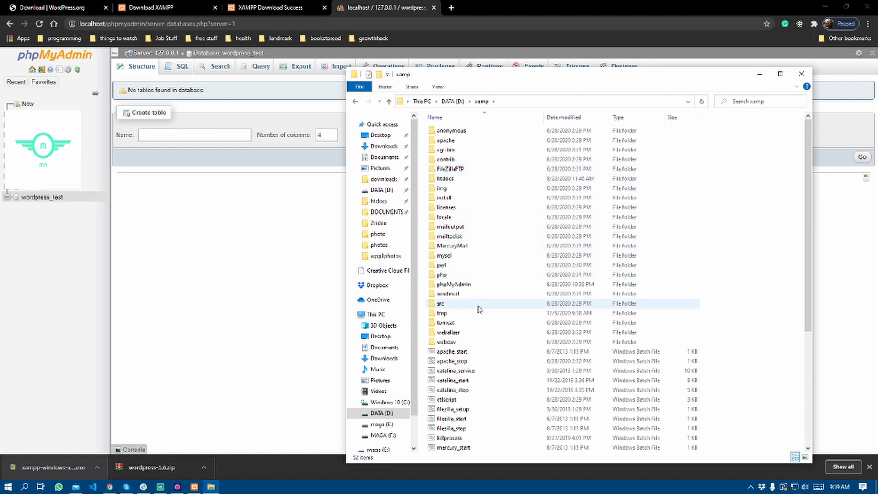
pyautogui.doubleClick(471, 178)
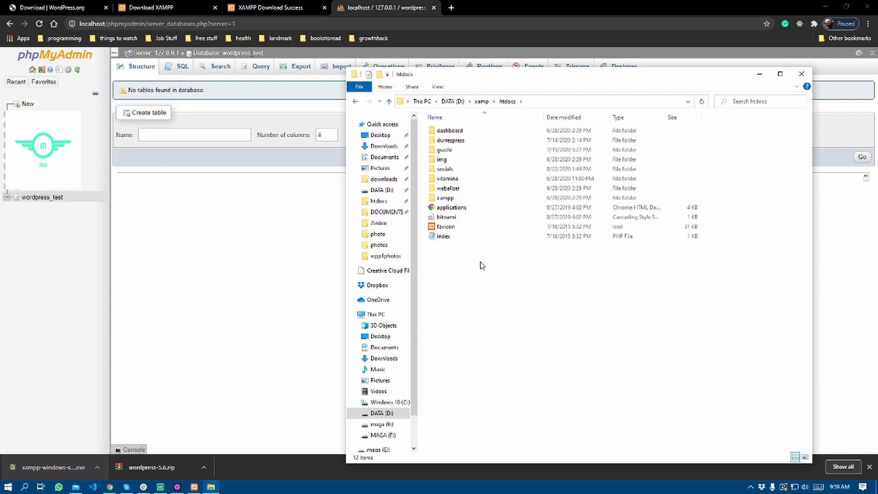
# Create a folder named wordpresssite in htdocs, open it, and reveal its full path.
pyautogui.rightClick(464, 262)
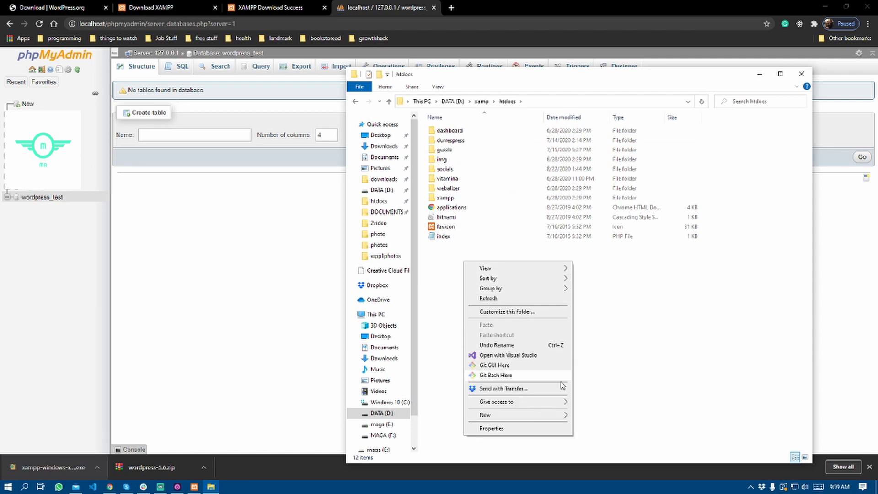
pyautogui.moveTo(561, 416)
pyautogui.click(623, 293)
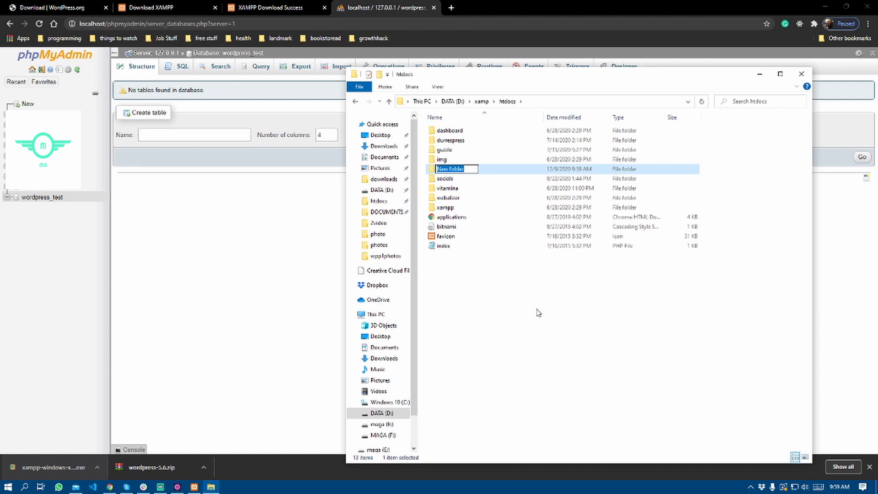
pyautogui.write('wordpresssite')
pyautogui.press('Return')
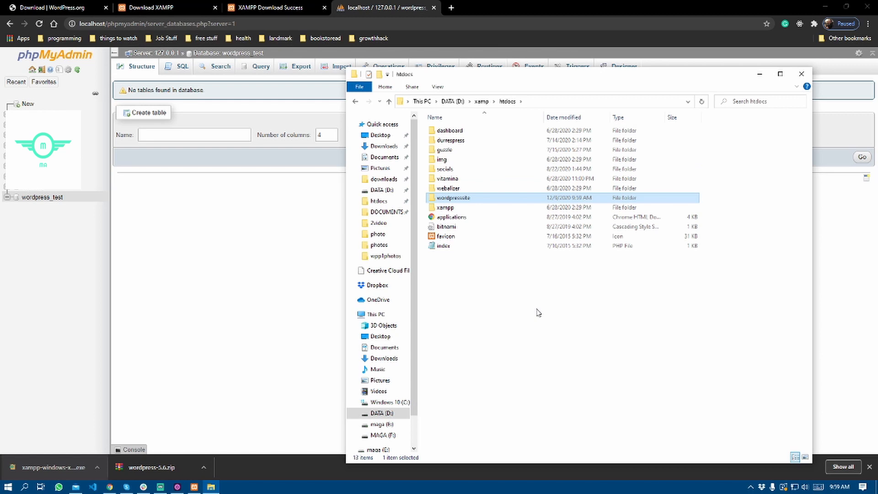
pyautogui.doubleClick(498, 198)
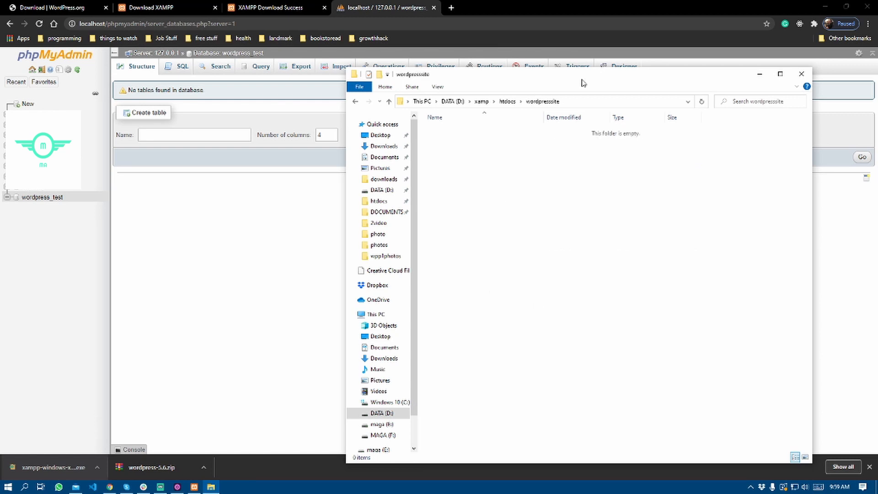
pyautogui.click(579, 101)
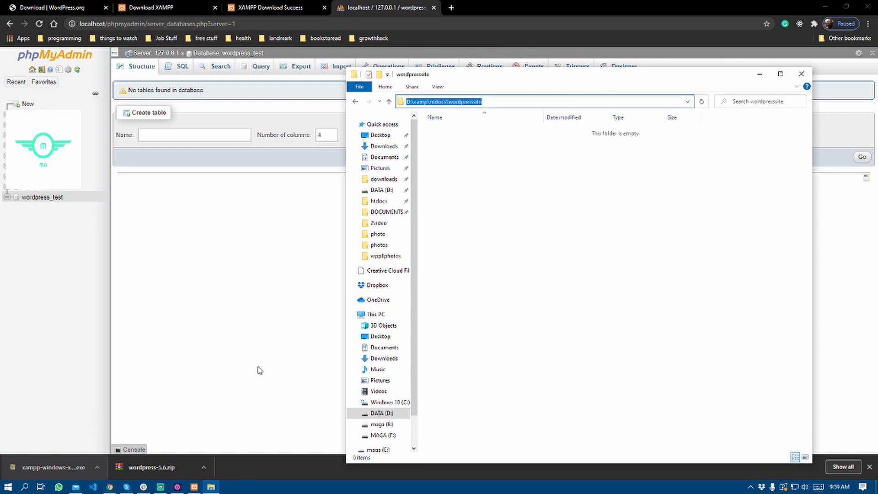
# Find wordpress-5.6.zip via Chrome's download bar and extract it to the pasted wordpresssite path.
pyautogui.click(204, 467)
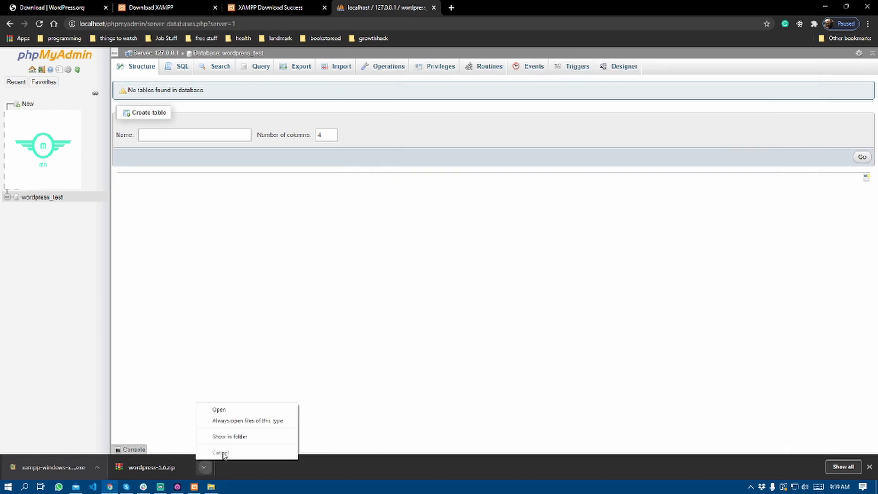
pyautogui.click(243, 436)
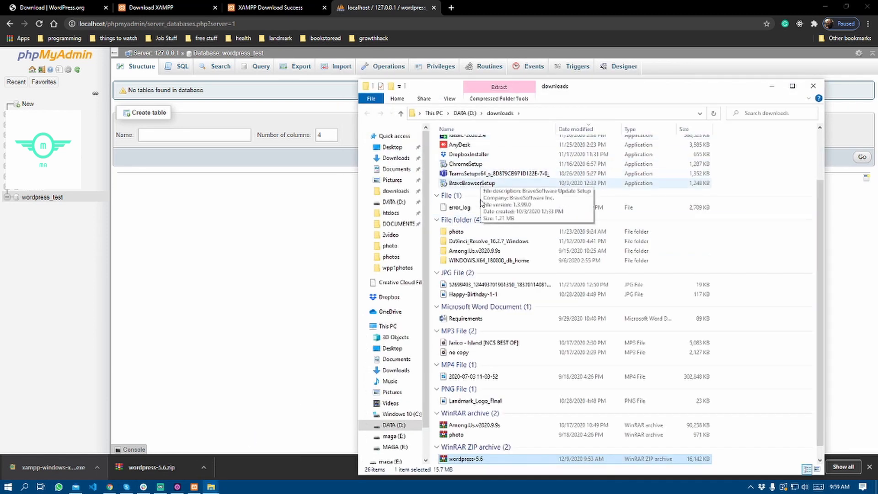
pyautogui.rightClick(504, 462)
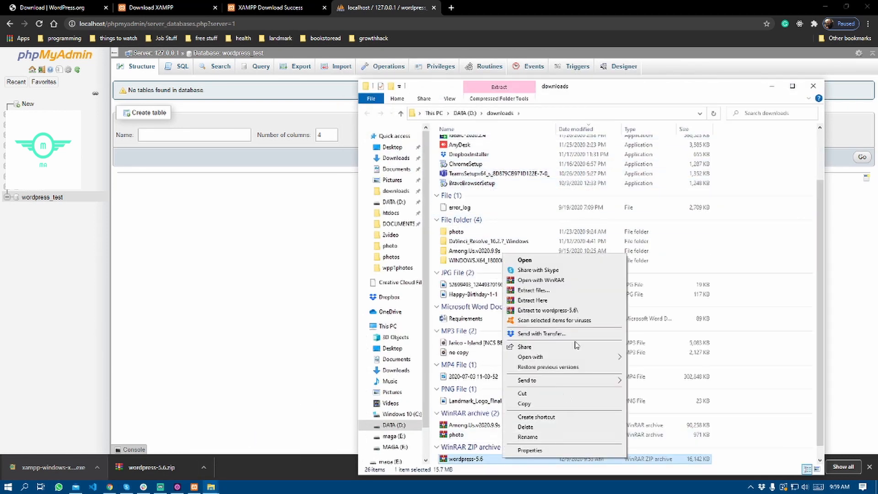
pyautogui.click(566, 291)
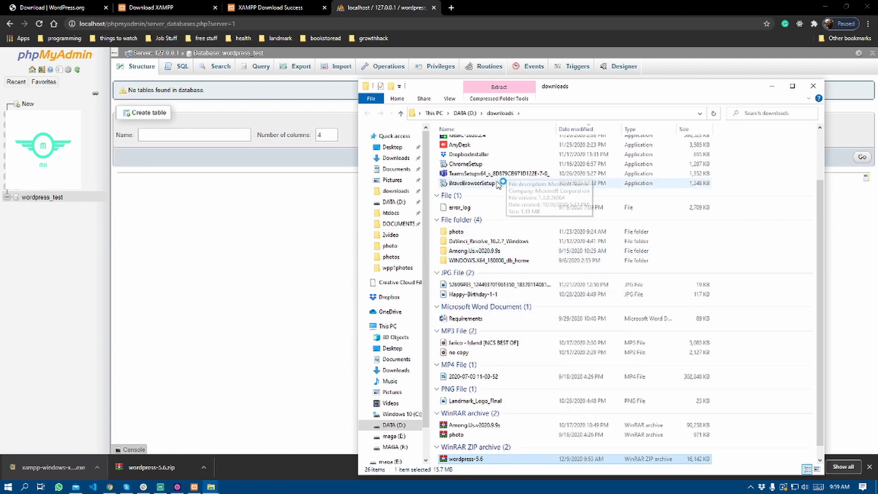
pyautogui.write('D:\\xampp\\htdocs\\wordpresssite')
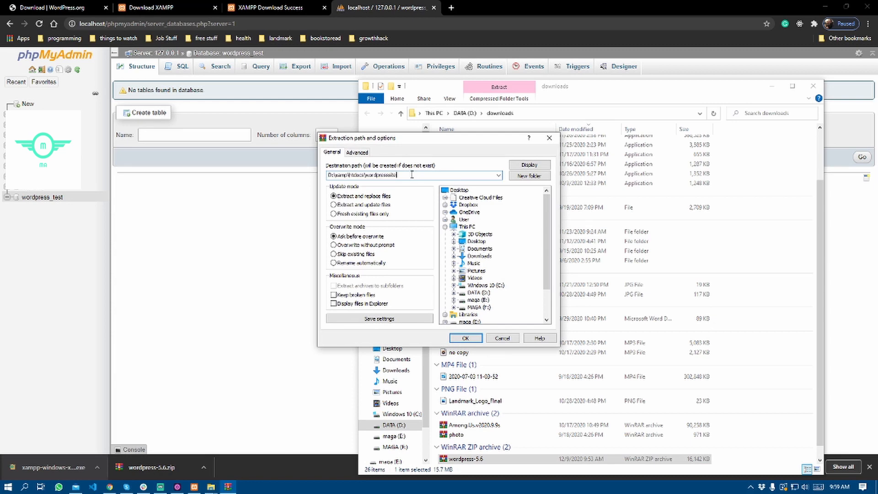
pyautogui.moveTo(408, 175); pyautogui.dragTo(317, 169)
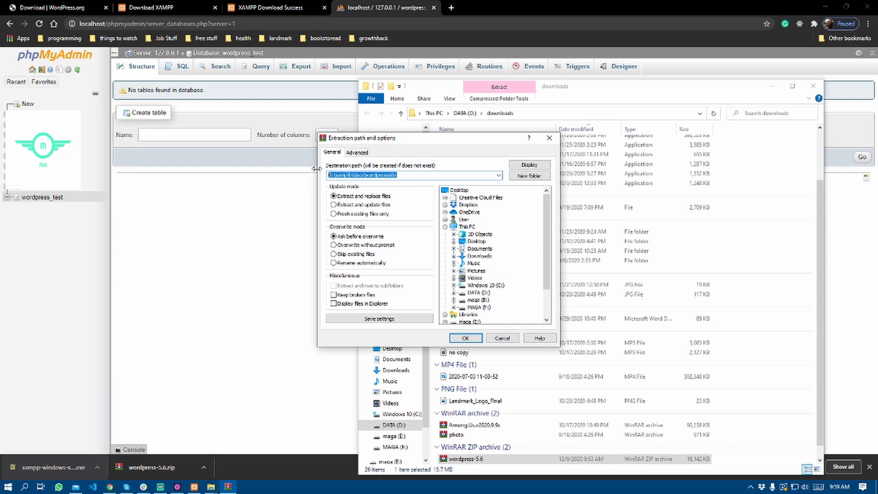
pyautogui.click(475, 338)
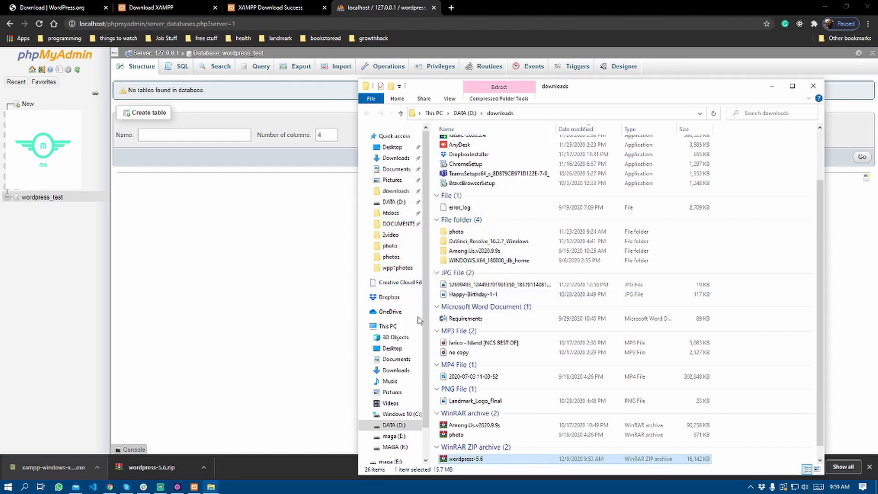
# Move all WordPress files up from the wordpress subfolder into wordpresssite and delete the empty subfolder.
pyautogui.moveTo(214, 487)
pyautogui.click(172, 458)
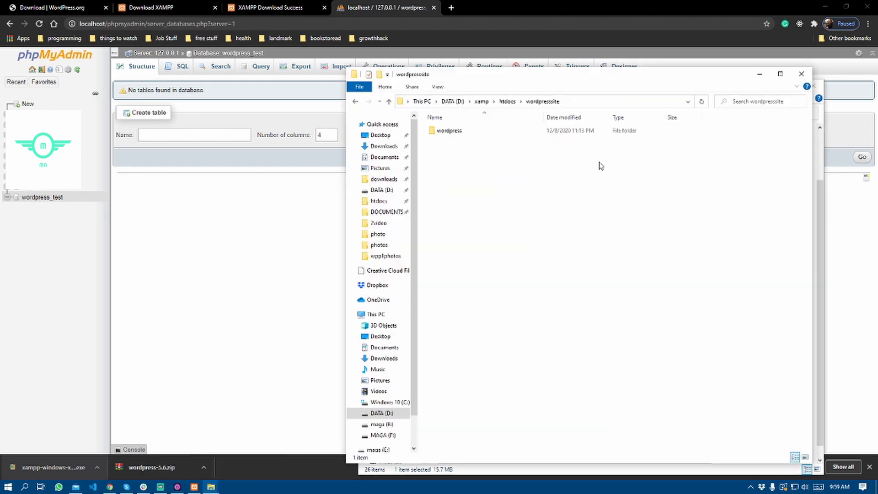
pyautogui.doubleClick(492, 132)
pyautogui.moveTo(508, 355); pyautogui.dragTo(484, 128)
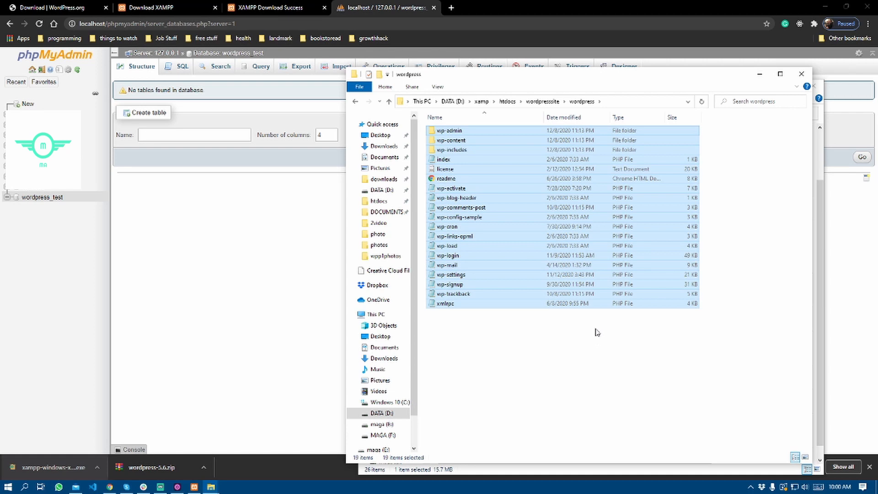
pyautogui.click(554, 102)
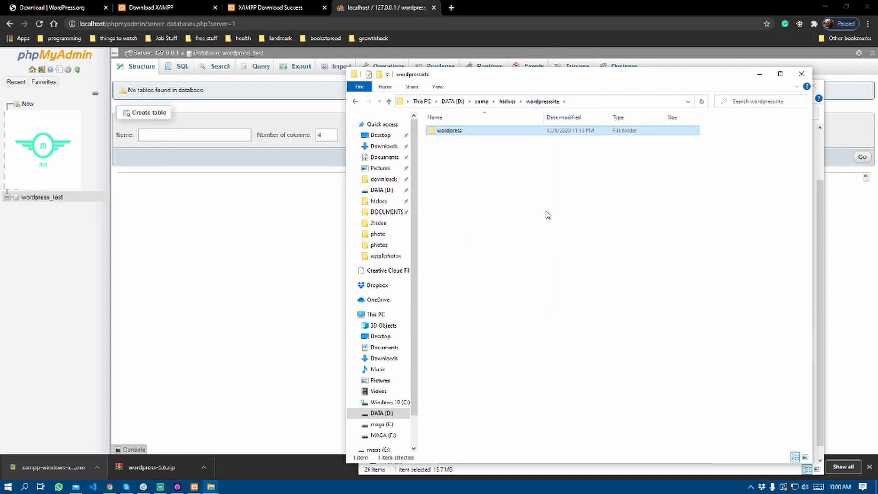
pyautogui.hotkey('ctrl', 'v')
pyautogui.click(488, 130)
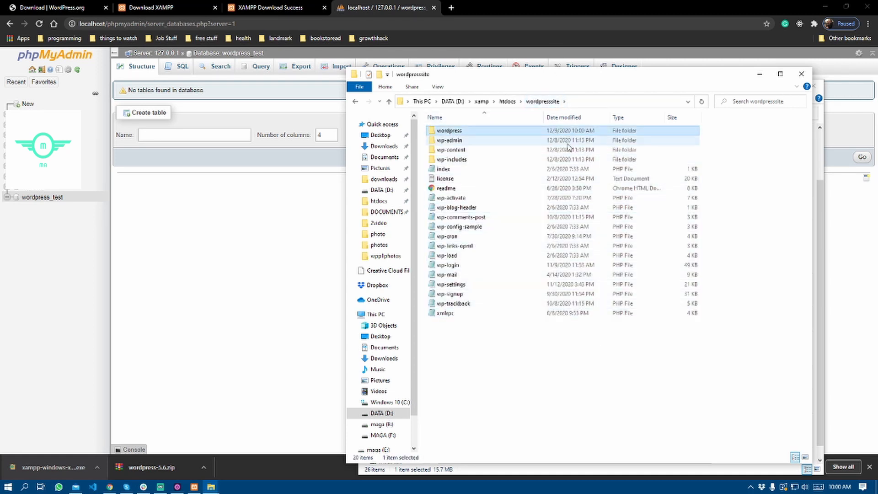
pyautogui.press('Delete')
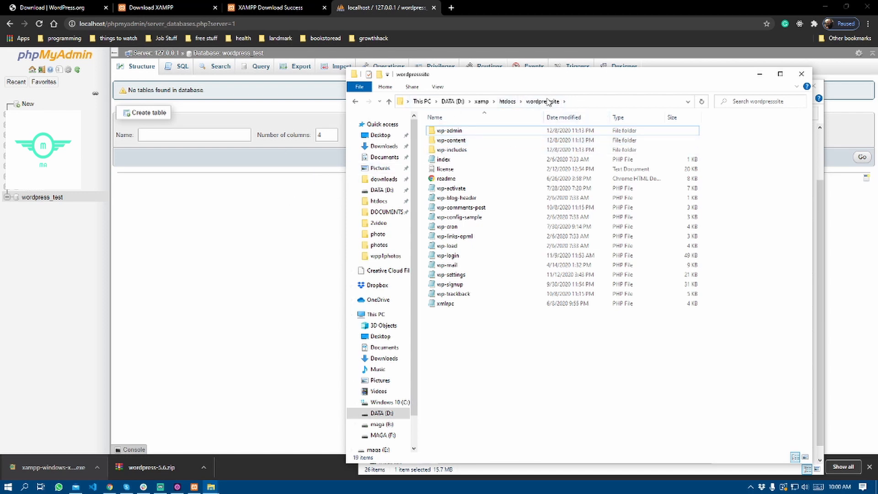
# Load localhost/wordpresssite in Chrome.
pyautogui.click(588, 102)
pyautogui.click(453, 101)
pyautogui.doubleClick(448, 101)
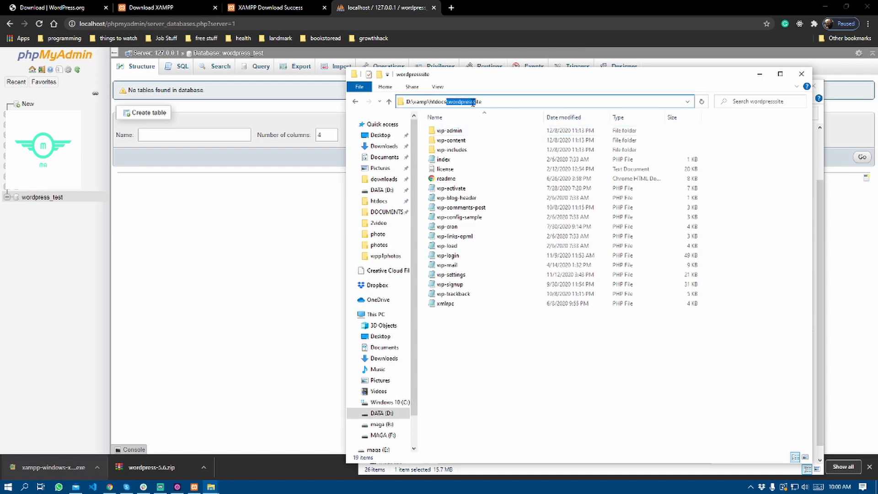
pyautogui.click(450, 102)
pyautogui.moveTo(448, 101); pyautogui.dragTo(482, 101)
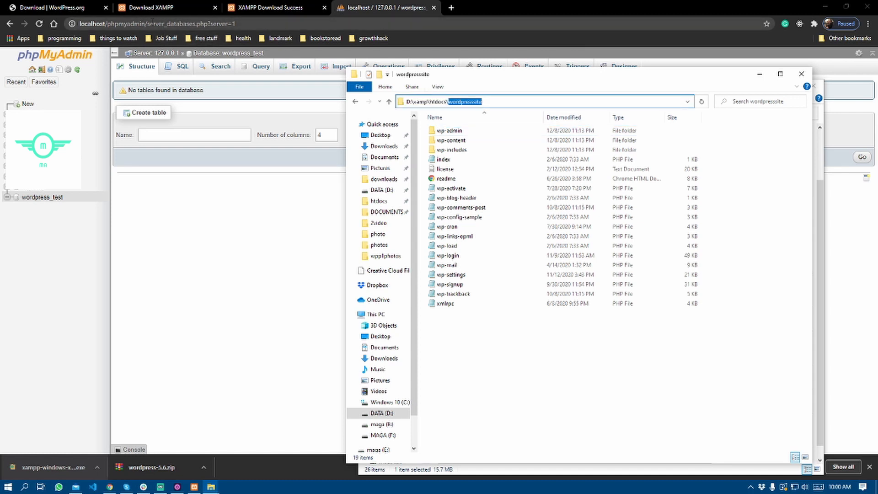
pyautogui.click(112, 23)
pyautogui.write('localhost/wordpresssite')
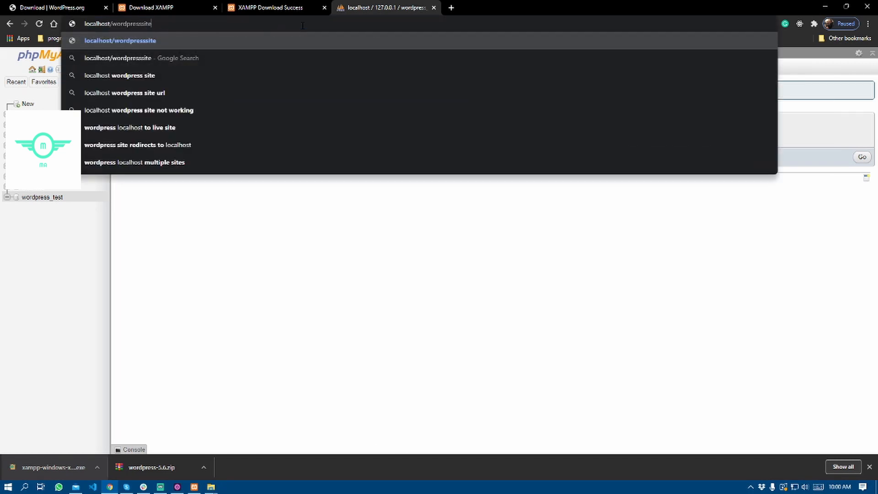
pyautogui.press('Return')
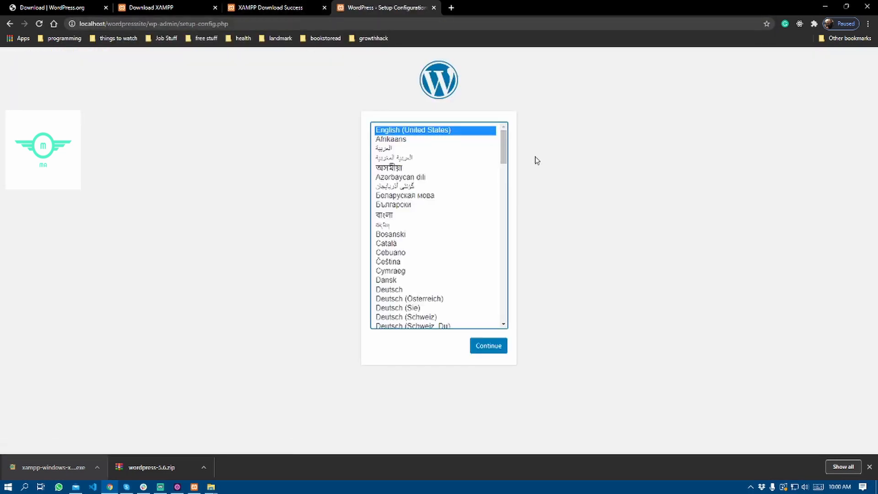
# Keep English (United States) and pass the welcome page to reach the database form.
pyautogui.click(500, 350)
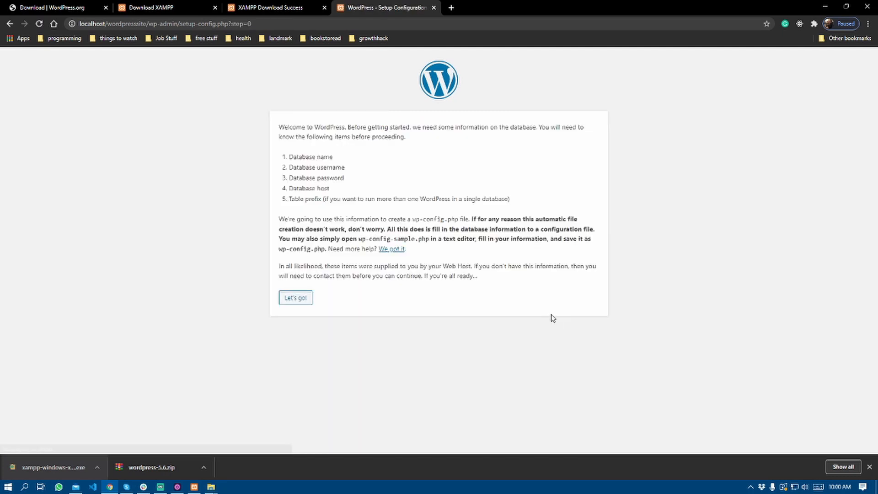
pyautogui.click(305, 298)
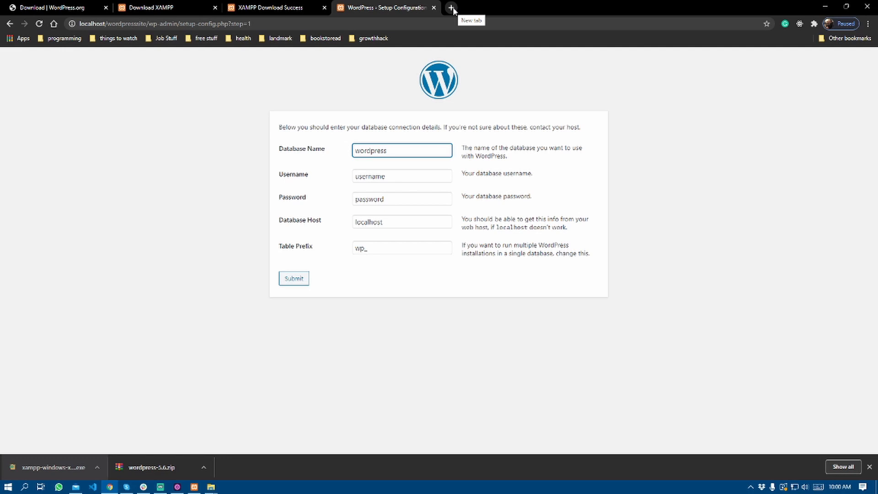
# Copy the wordpress_test database name from phpMyAdmin into the Database Name field.
pyautogui.hotkey('ctrl', 'h')
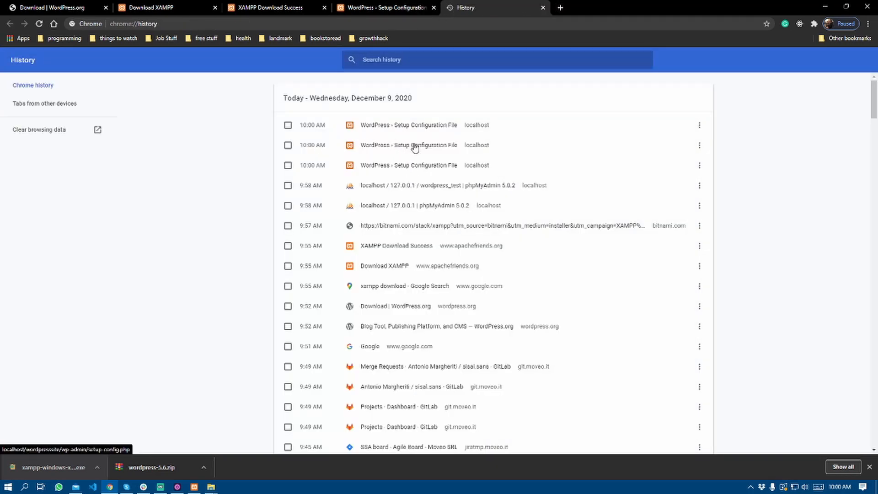
pyautogui.click(405, 208)
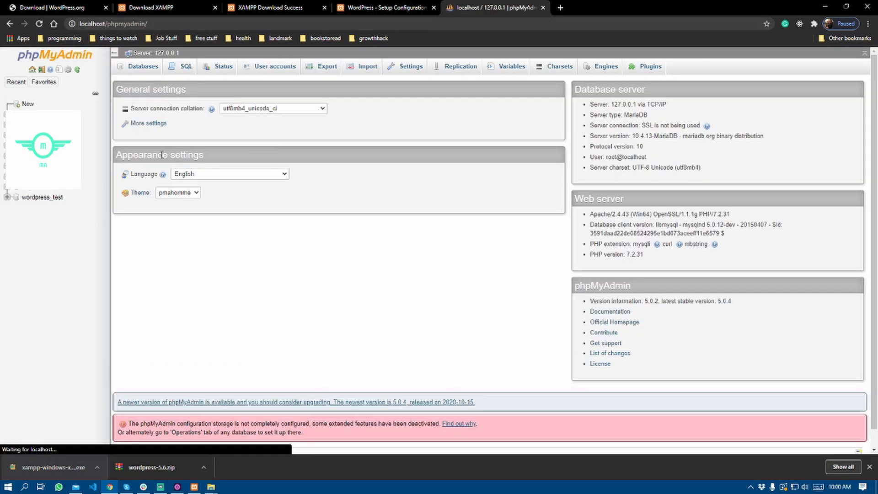
pyautogui.moveTo(71, 198); pyautogui.dragTo(23, 197)
pyautogui.hotkey('ctrl', 'c')
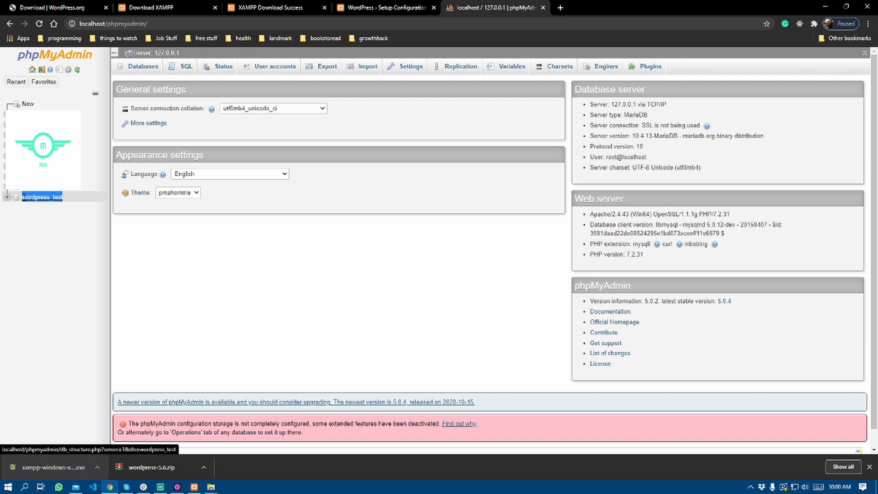
pyautogui.click(373, 6)
pyautogui.click(385, 175)
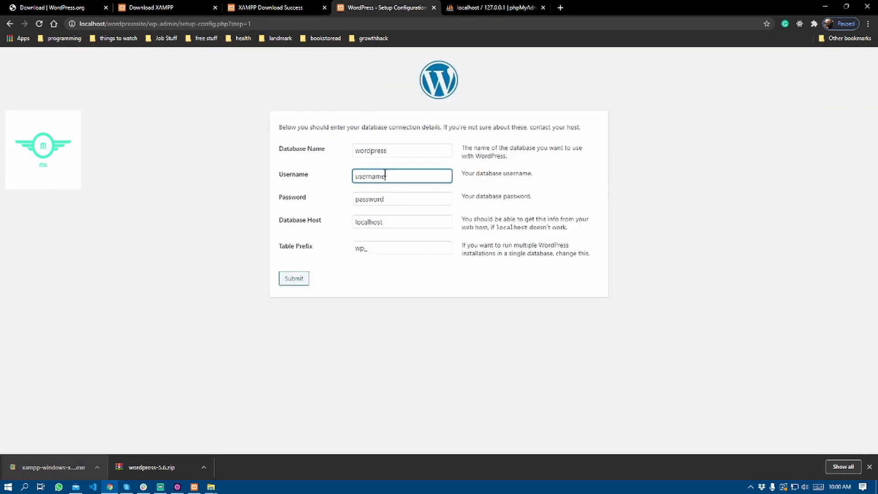
pyautogui.doubleClick(406, 150)
pyautogui.hotkey('ctrl', 'v')
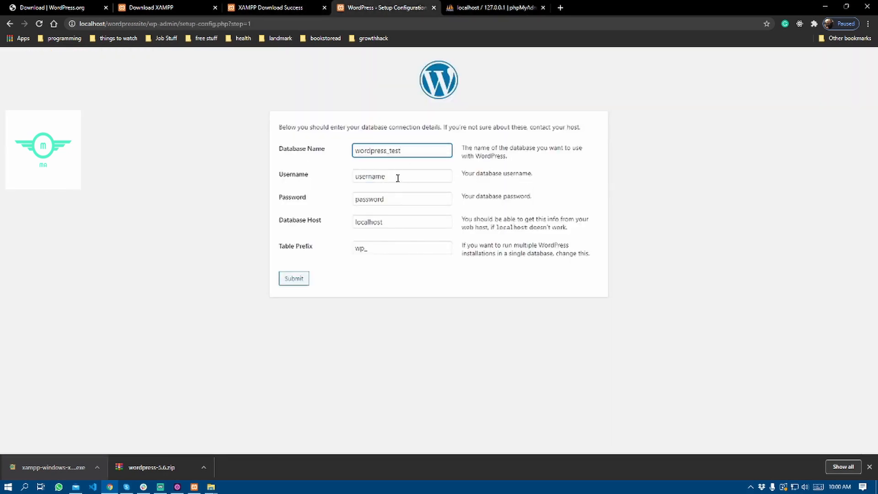
# Set the database username to root and leave the password empty.
pyautogui.moveTo(409, 175); pyautogui.dragTo(334, 174)
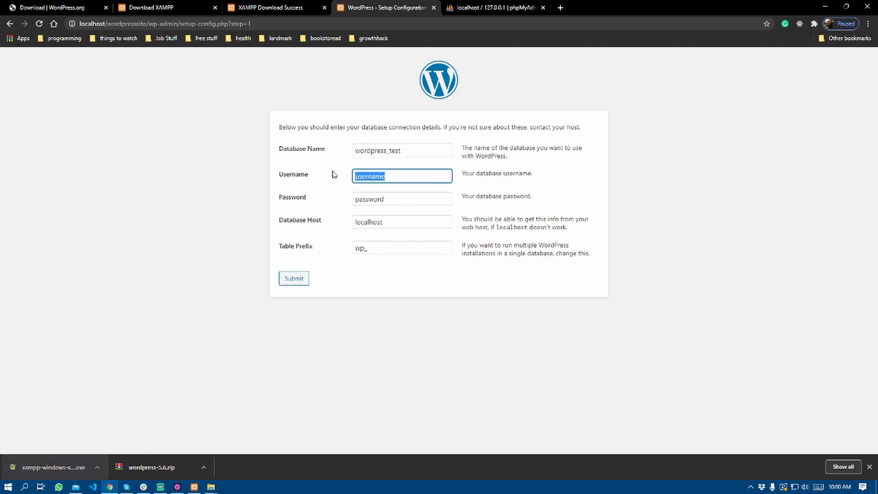
pyautogui.write('root')
pyautogui.moveTo(404, 197); pyautogui.dragTo(277, 196)
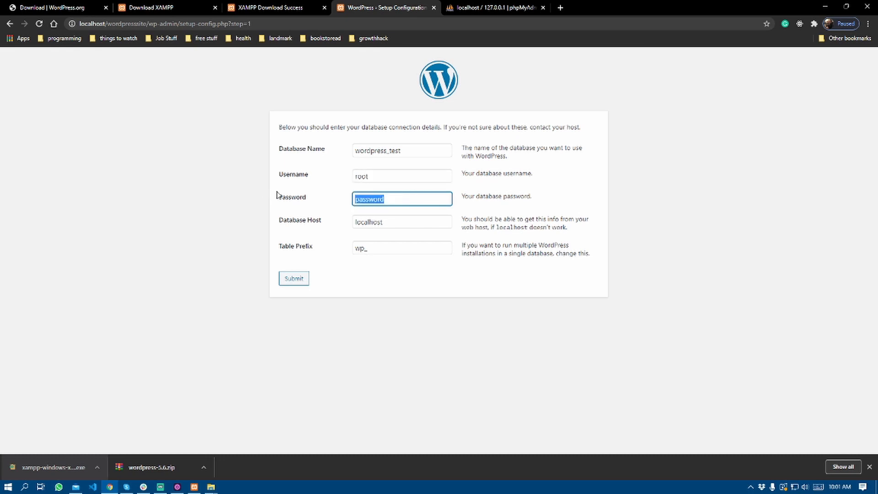
pyautogui.press('BackSpace')
# Keep host localhost and table prefix wp_, then submit the connection details.
pyautogui.click(416, 223)
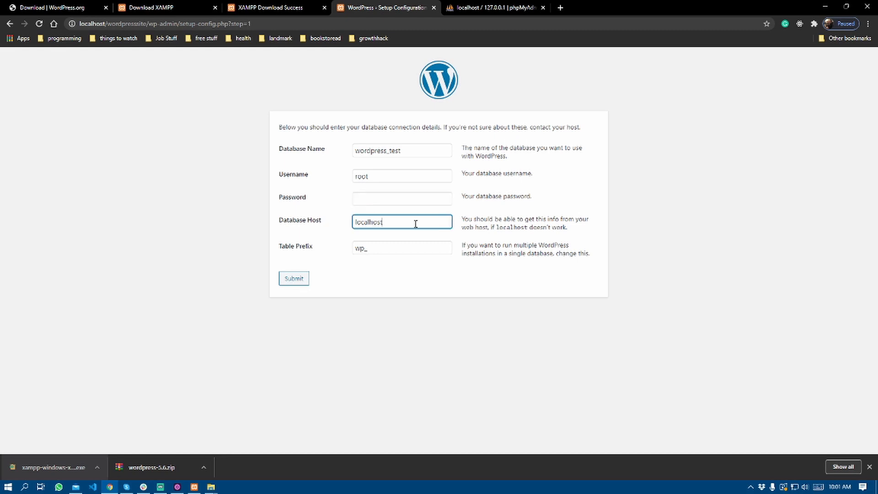
pyautogui.click(572, 228)
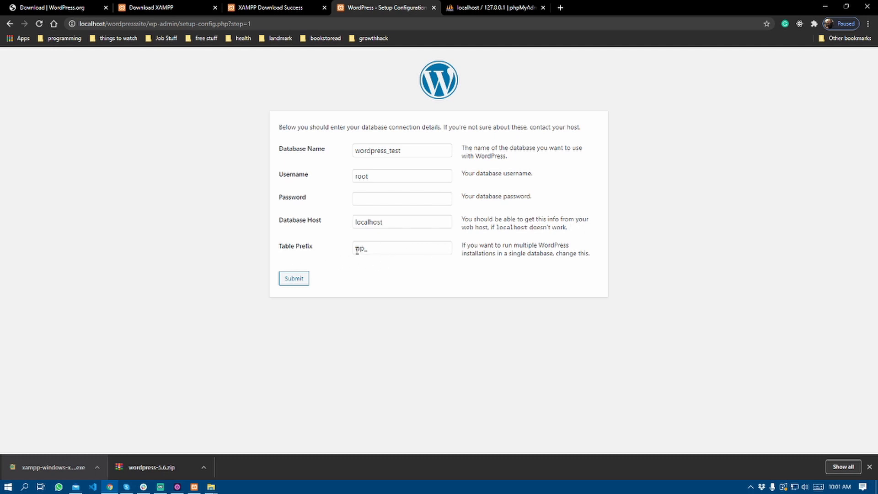
pyautogui.click(388, 253)
pyautogui.click(474, 245)
pyautogui.click(376, 248)
pyautogui.click(496, 238)
pyautogui.click(391, 248)
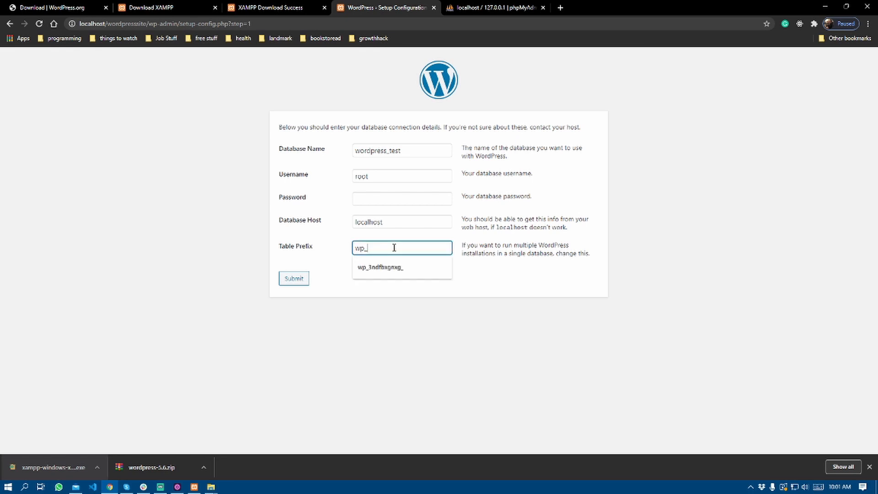
pyautogui.click(492, 230)
pyautogui.click(297, 283)
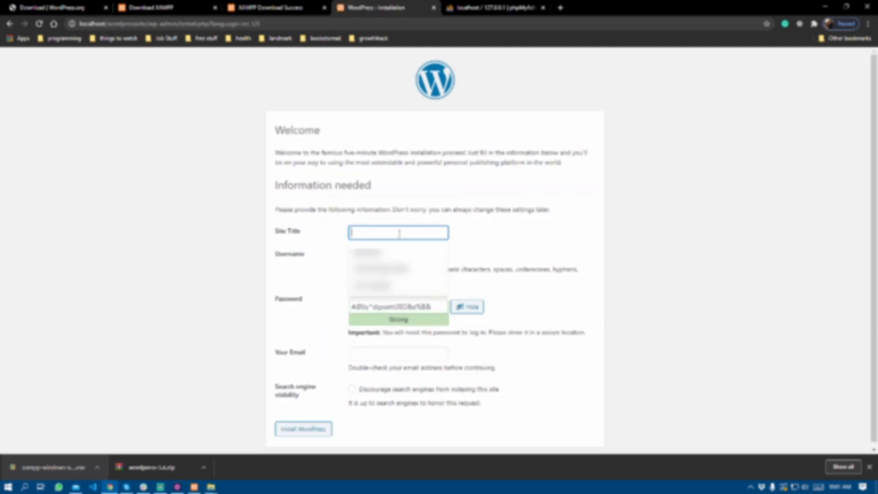
# Enter site title 'Coffe shop', an admin username and the admin e-mail, then install WordPress.
pyautogui.click(471, 223)
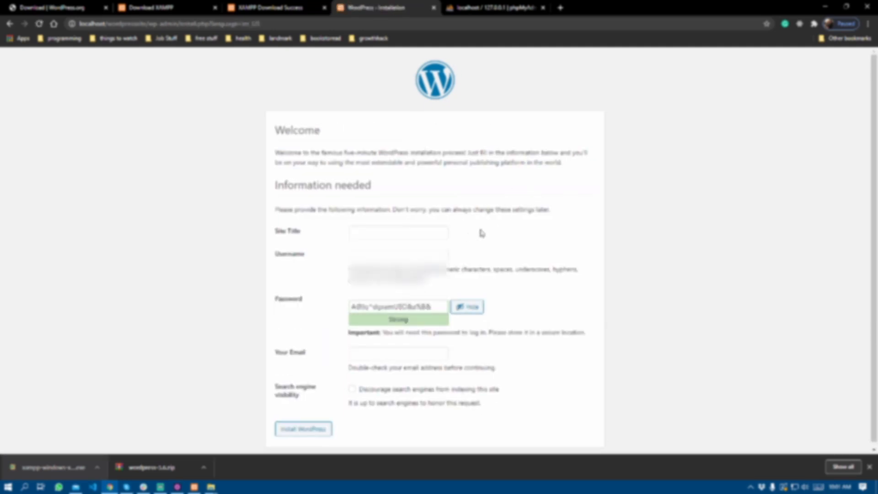
pyautogui.click(418, 231)
pyautogui.write('Coffe shop')
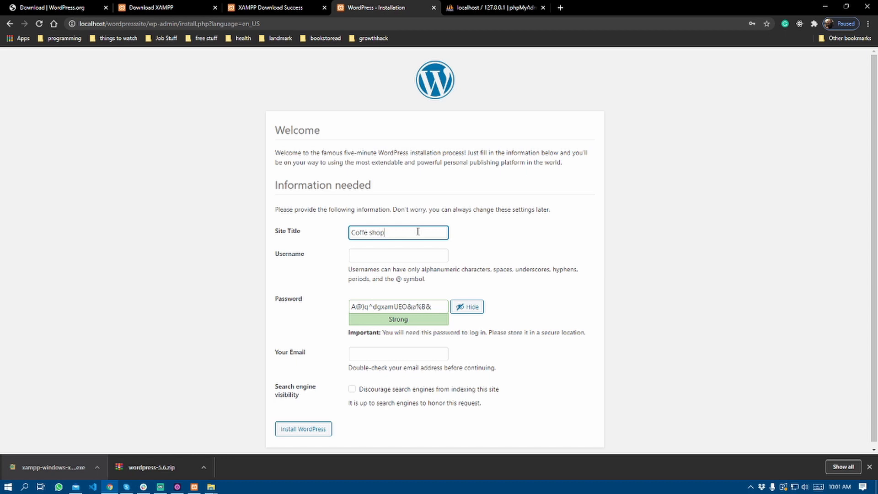
pyautogui.click(395, 257)
pyautogui.write('coffe-admin')
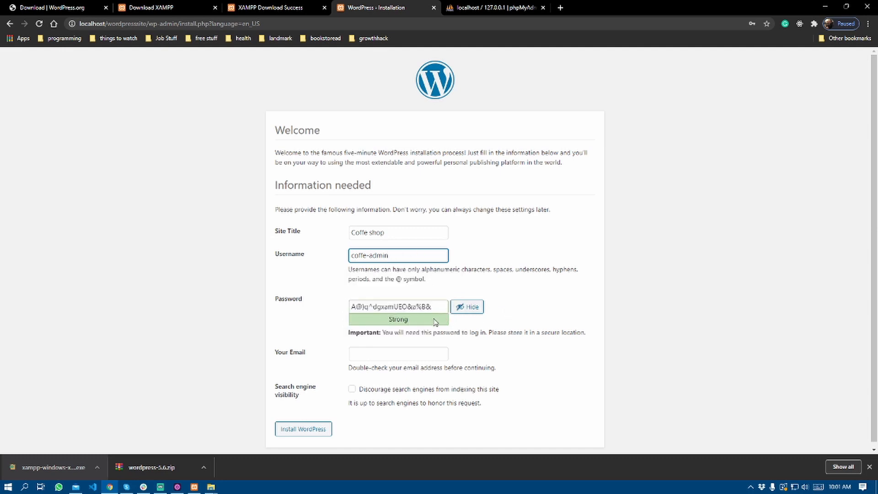
pyautogui.scroll(-1, 418, 320)
pyautogui.click(414, 345)
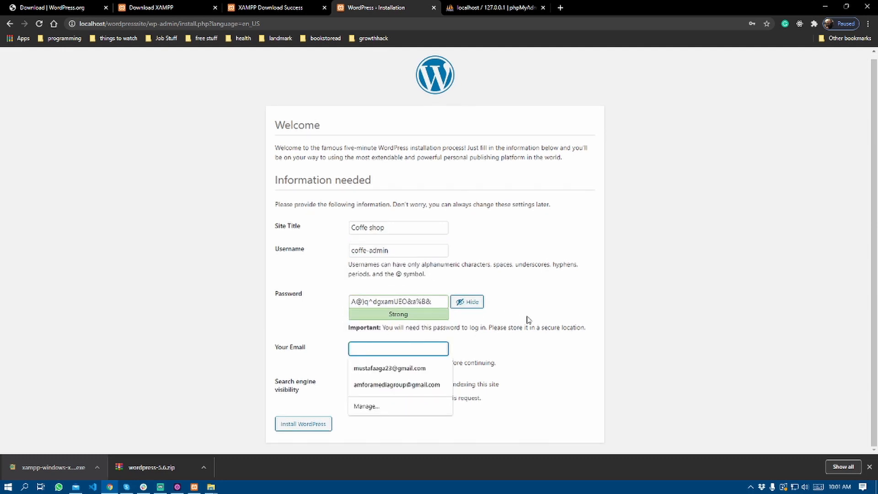
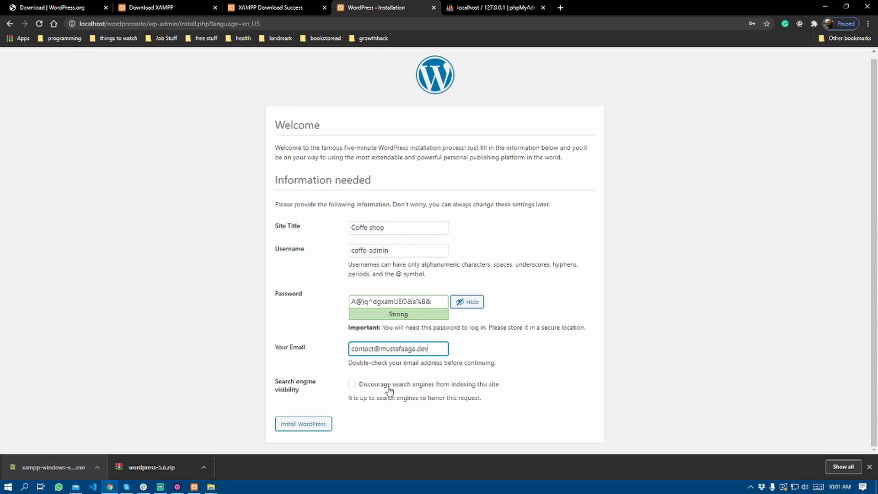
pyautogui.click(320, 426)
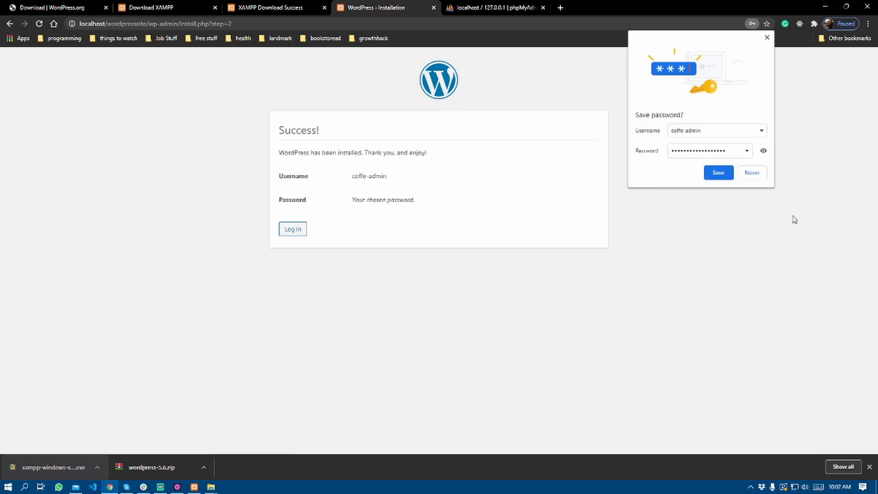
# Save the admin password in Chrome and log in to the Coffe shop dashboard.
pyautogui.click(709, 177)
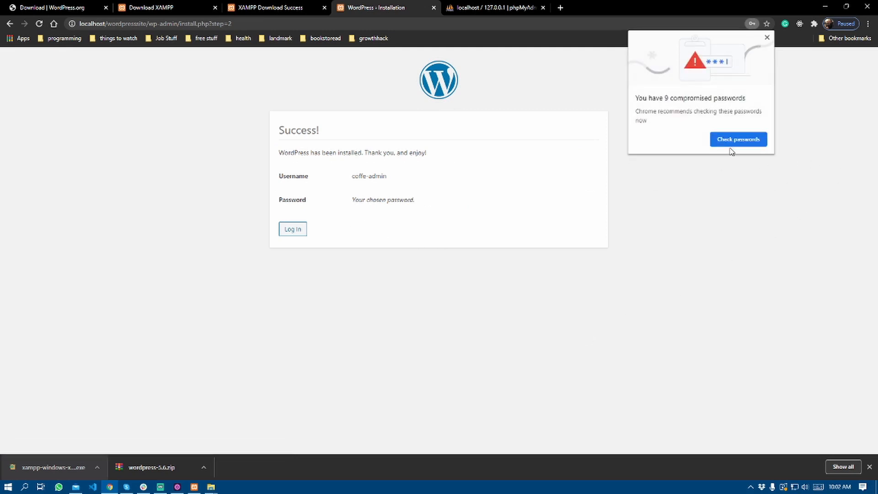
pyautogui.click(768, 38)
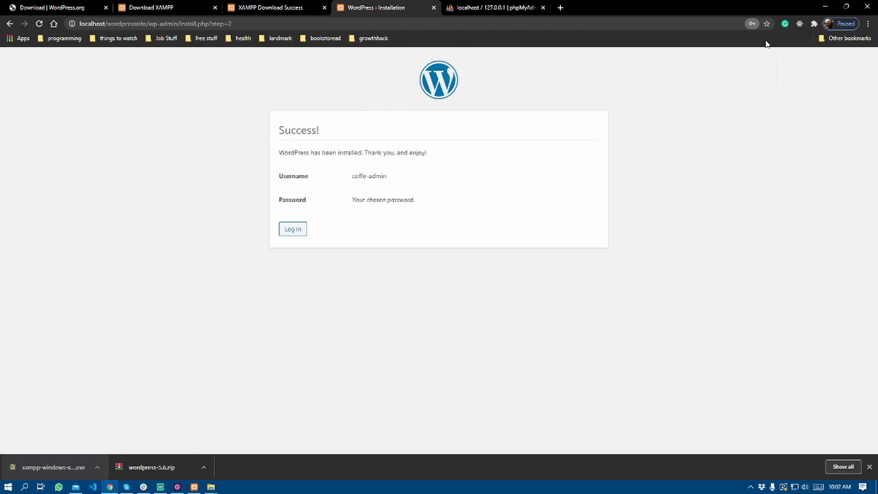
pyautogui.click(293, 231)
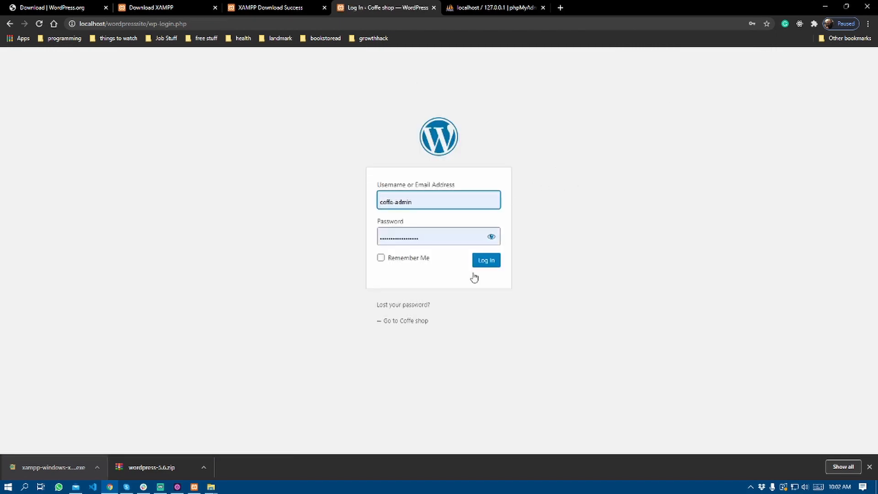
pyautogui.click(492, 268)
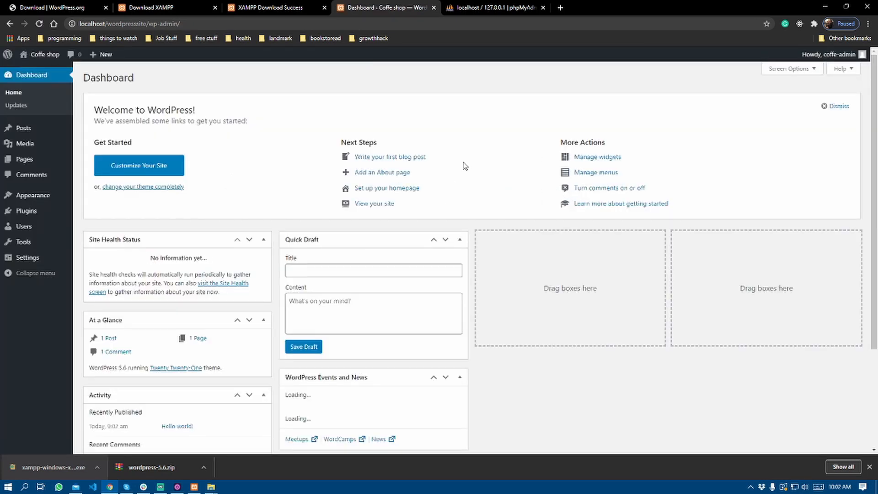
# Open the live site in a new tab from the admin-bar Visit Site link.
pyautogui.scroll(-3, 482, 172)
pyautogui.scroll(3, 483, 172)
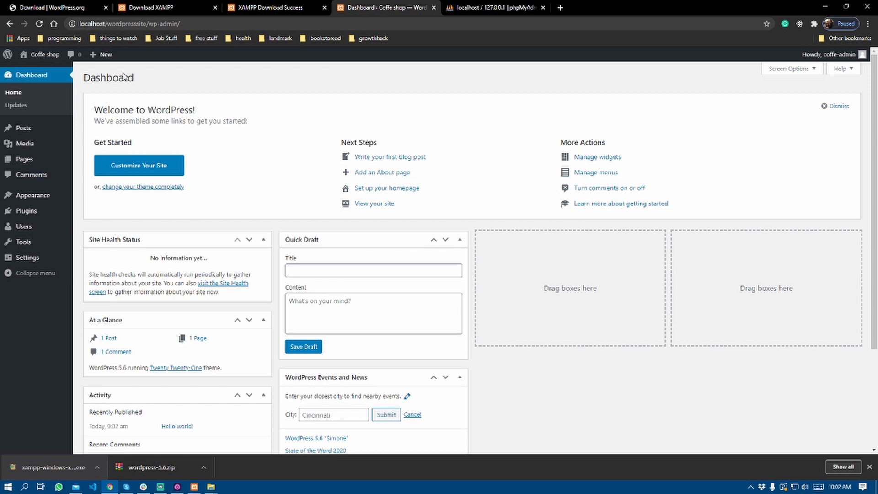
pyautogui.moveTo(42, 54)
pyautogui.middleClick(41, 71)
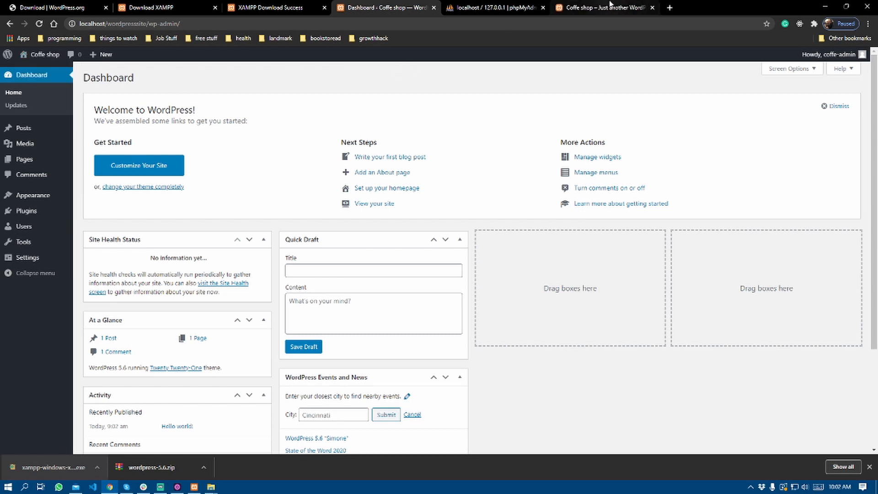
# Scroll through the Coffe shop front page and highlight its title and tagline.
pyautogui.click(611, 4)
pyautogui.scroll(-3, 461, 141)
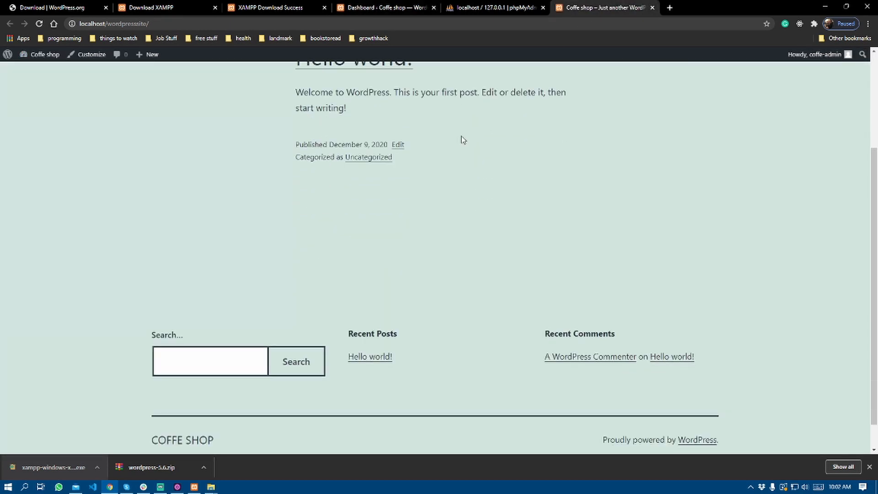
pyautogui.scroll(3, 463, 139)
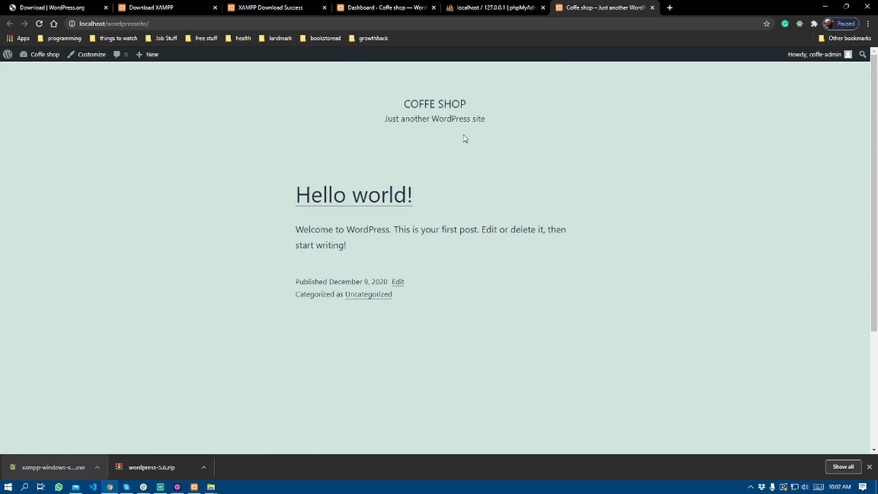
pyautogui.scroll(-3, 476, 133)
pyautogui.scroll(3, 478, 128)
pyautogui.scroll(-3, 476, 128)
pyautogui.scroll(3, 480, 129)
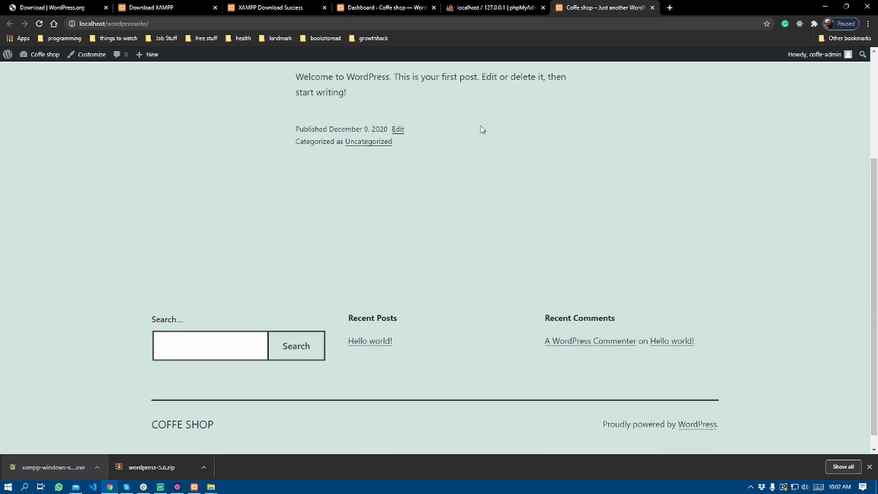
pyautogui.moveTo(402, 108); pyautogui.dragTo(523, 114)
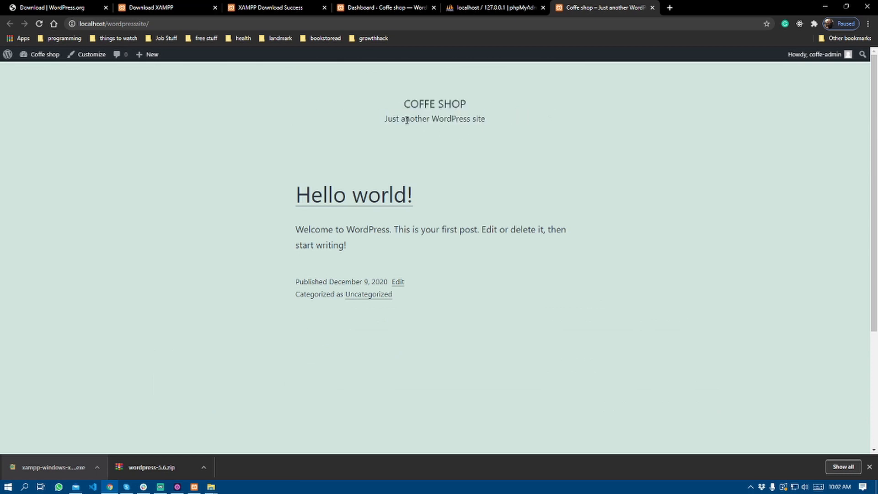
pyautogui.moveTo(406, 118); pyautogui.dragTo(541, 124)
pyautogui.scroll(1, 411, 153)
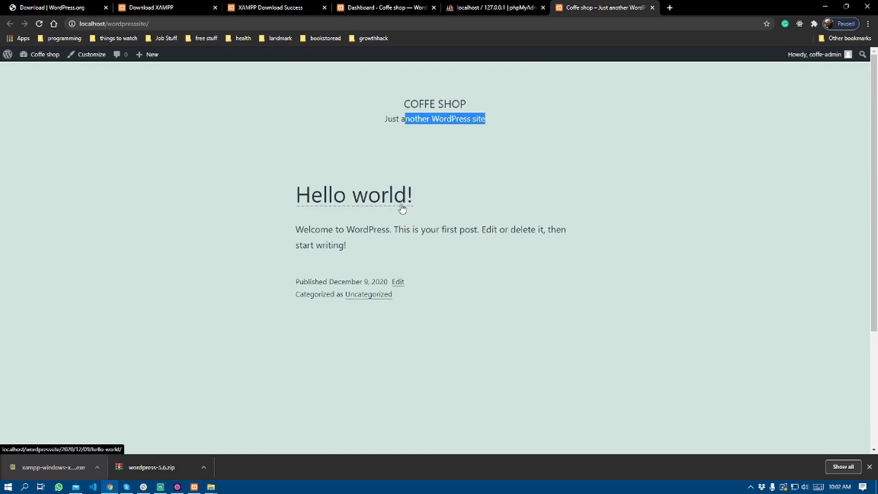
pyautogui.click(430, 224)
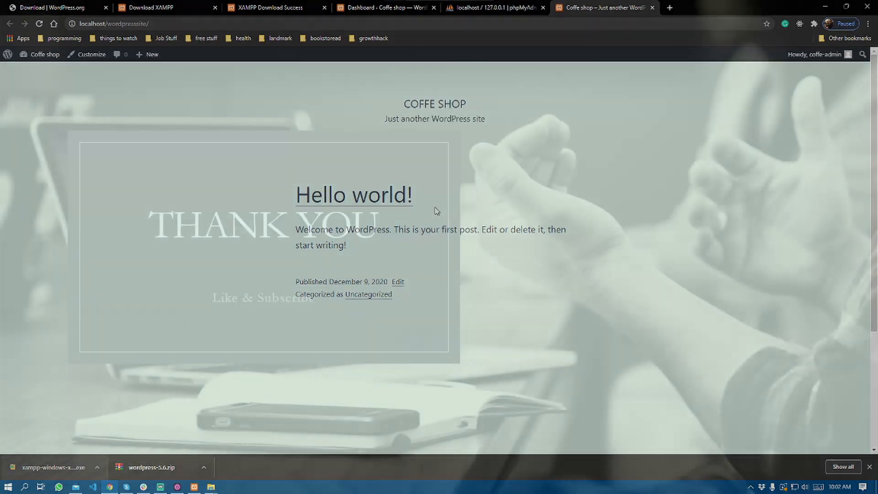